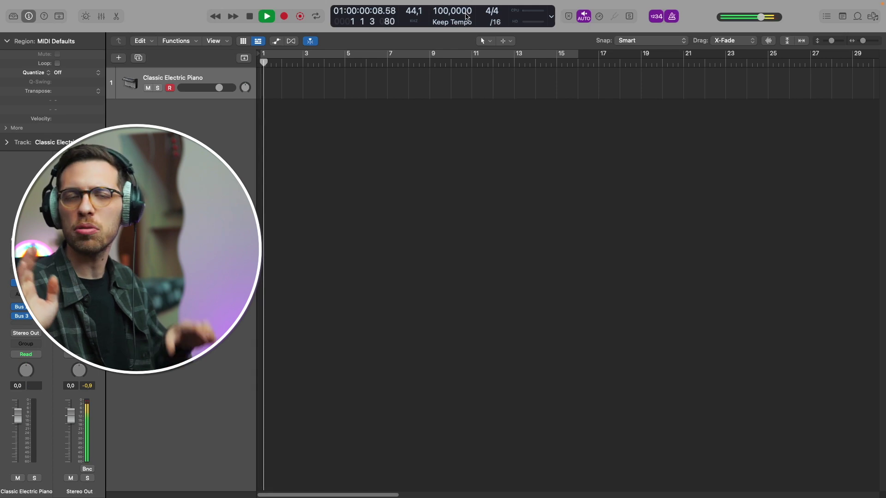
Step: Record a chord part from bar 1 on the Classic Electric Piano track
key(space)
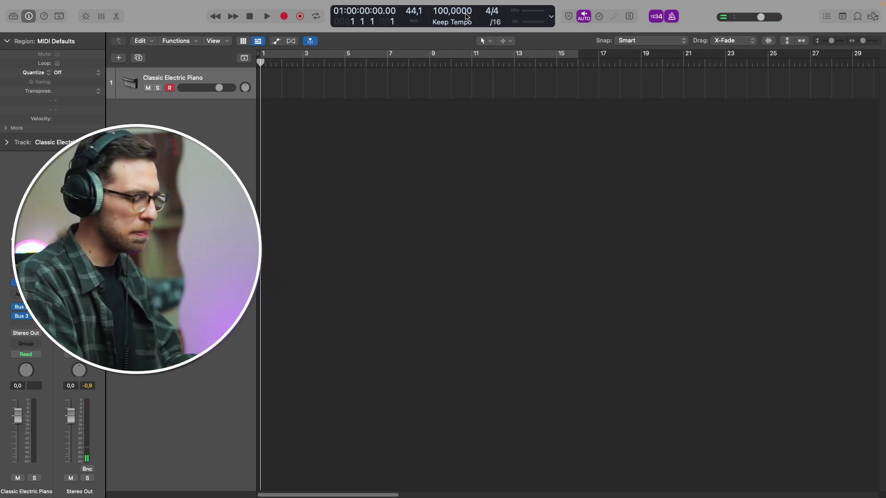
key(r)
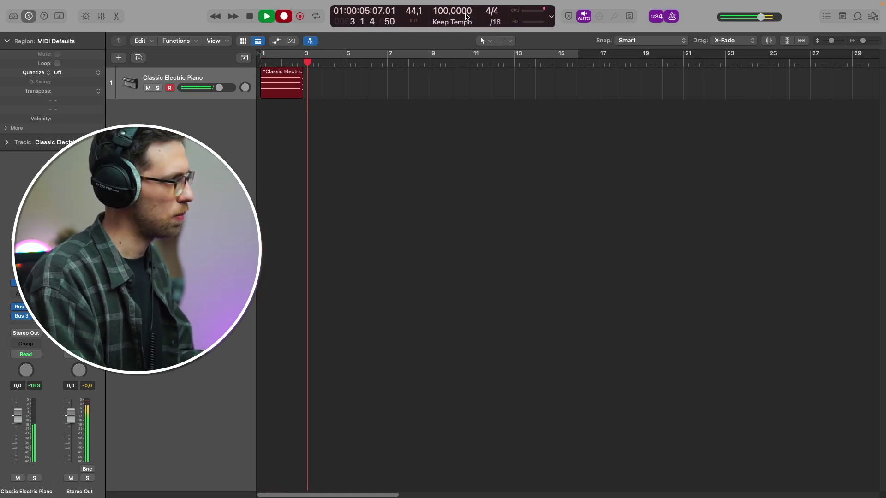
key(space)
Step: Create a software instrument track with TAL-U-No-LX-V2 as its instrument
key(e)
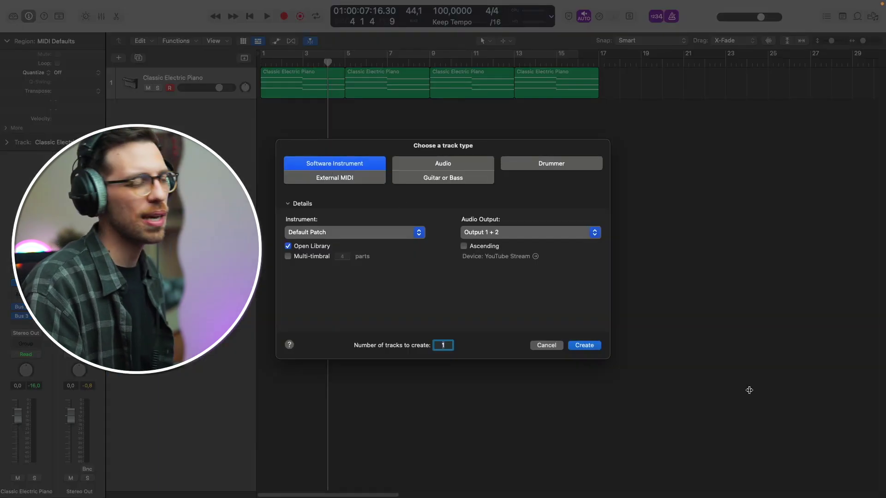
click(371, 233)
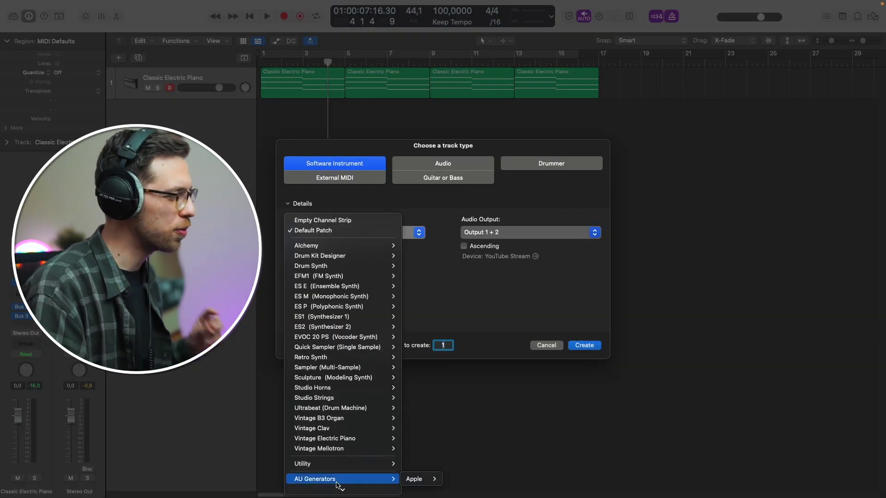
mouse_move(355, 489)
Step: Audition successive TAL-U-No-LX-V2 presets on the Inst 2 track while the chords play
click(568, 220)
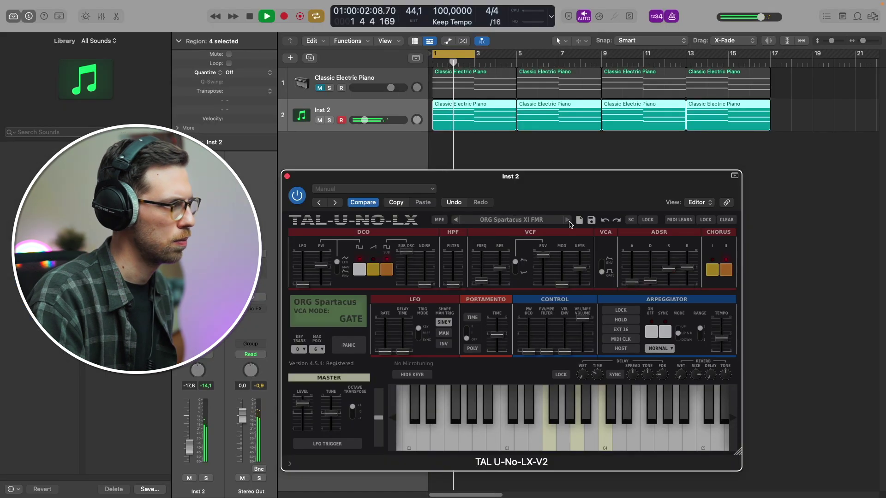
click(568, 220)
click(568, 220)
click(568, 221)
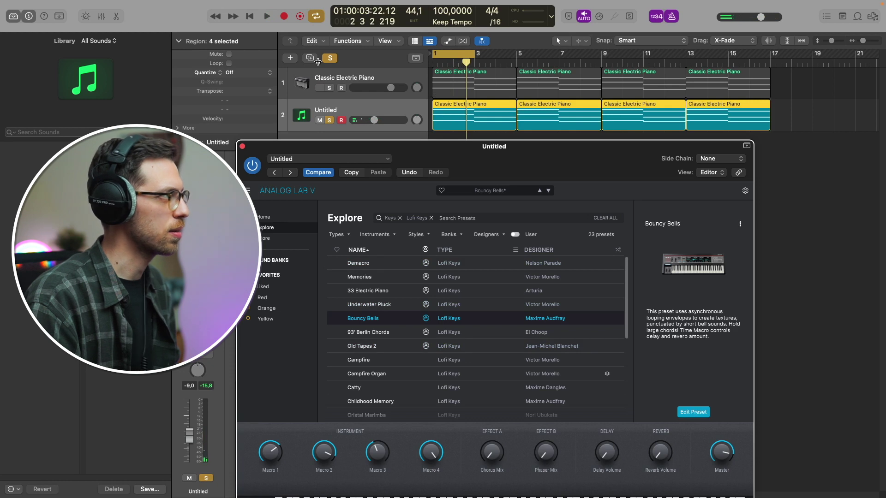
Step: Rename the second track as Water and pick the Pad type in the Analog Lab V browser of the third track
click(329, 111)
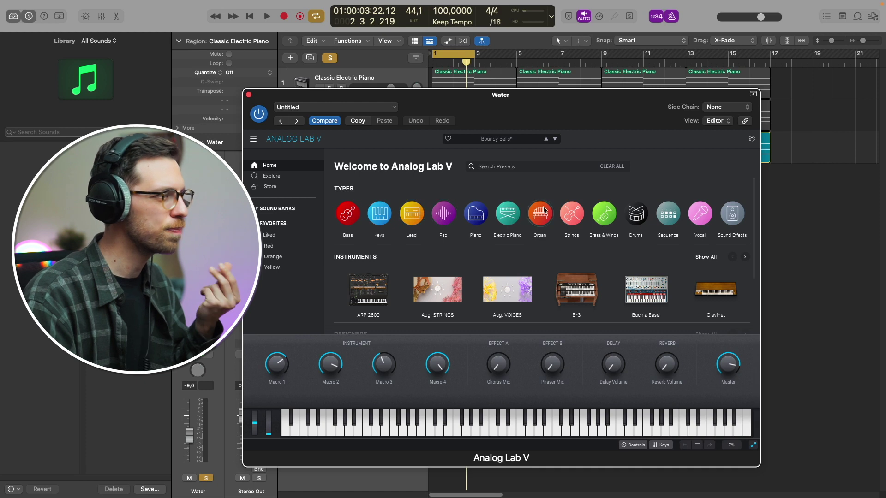
click(442, 224)
key(super+w)
Step: Solo the upper Water track during playback and lower its volume to -38.0 dB
key(space)
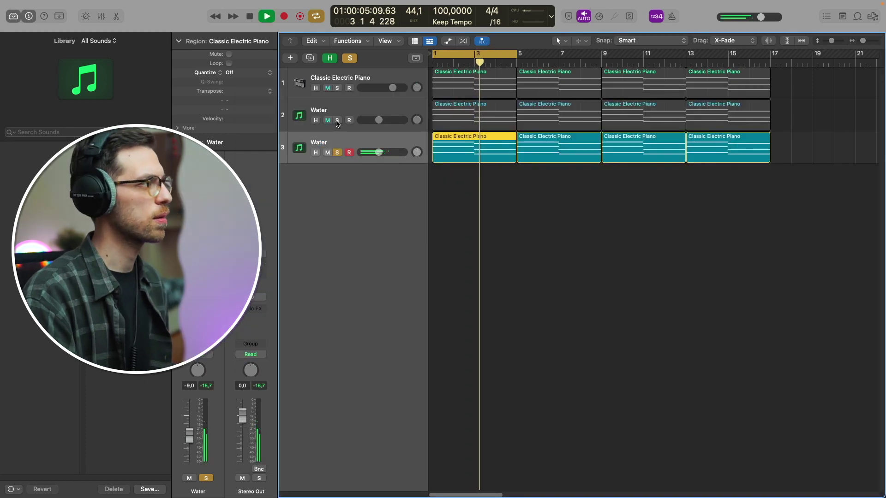
click(337, 120)
drag(378, 120, 363, 119)
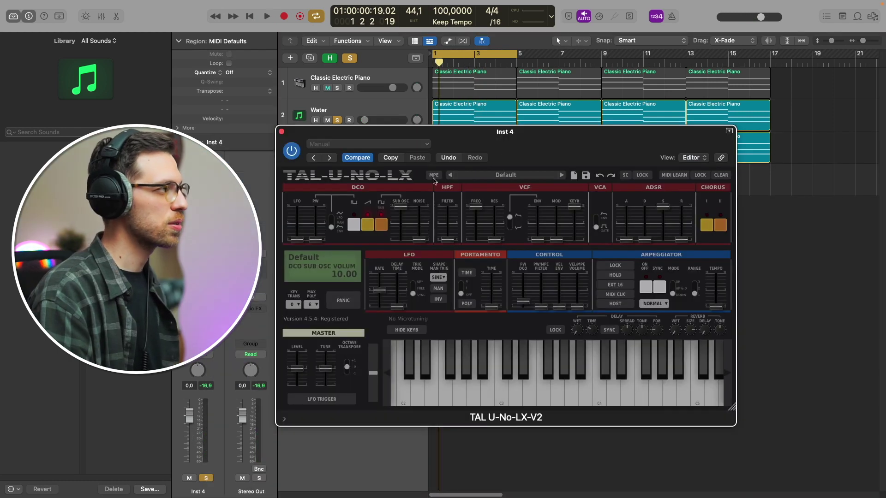
Step: Choose the 61 Synthesizer Organ preset in TAL-U-No-LX-V2 on the Inst 4 track and stop playback
drag(452, 131, 434, 87)
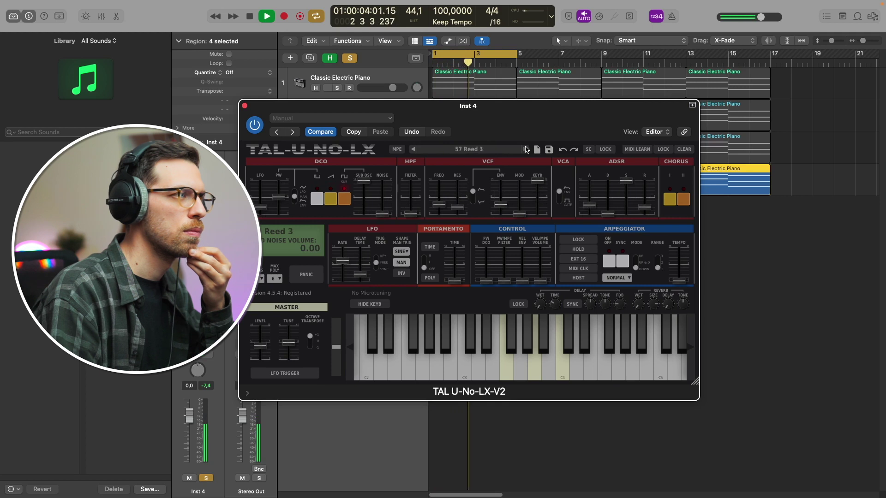
click(526, 149)
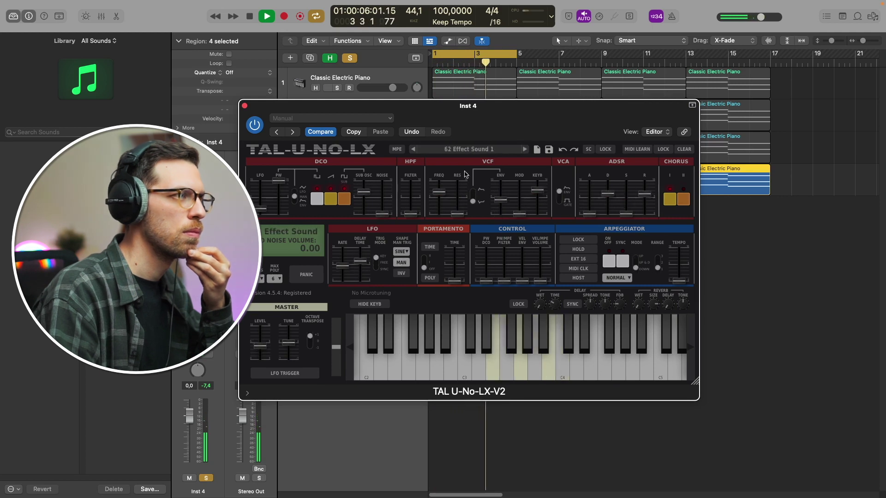
click(414, 149)
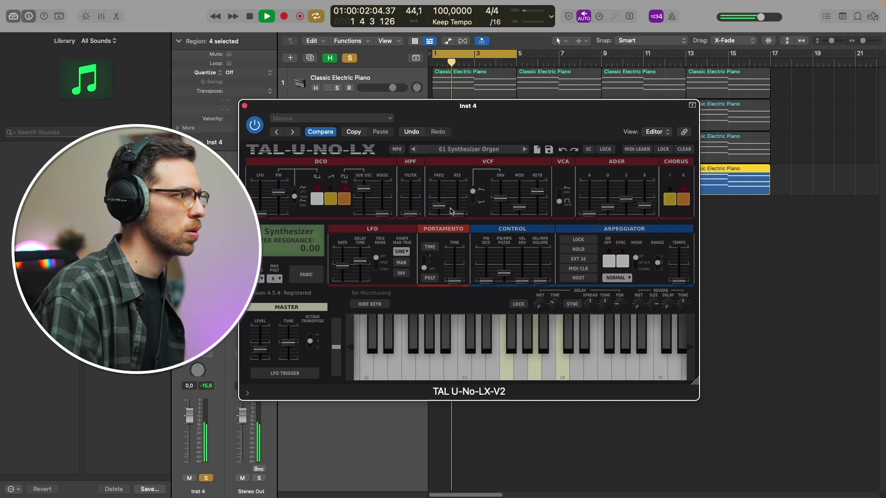
key(super+w)
key(space)
Step: Rename the fourth track as Organo and give it the wooden organ icon from the Keyboards category
double_click(317, 174)
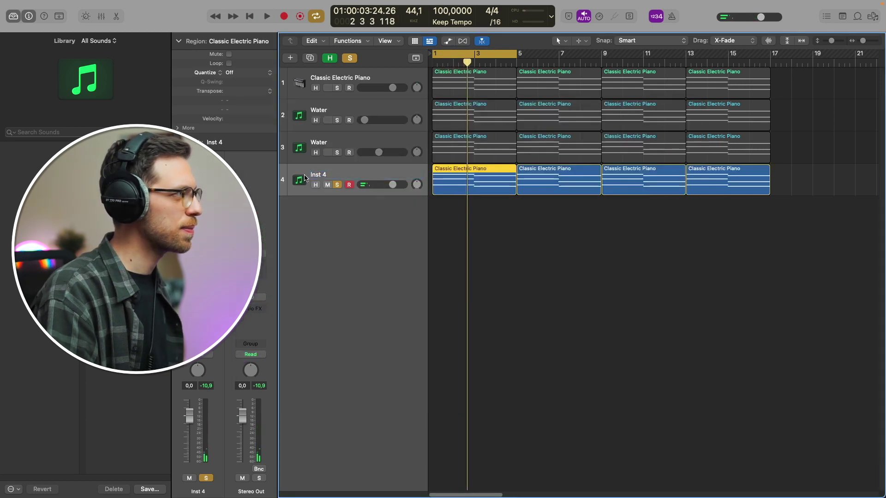
click(304, 178)
mouse_move(346, 158)
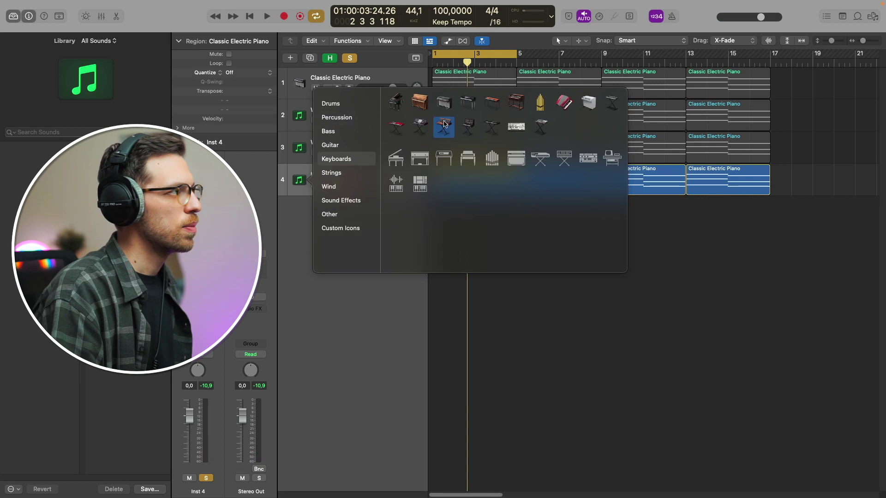
click(513, 102)
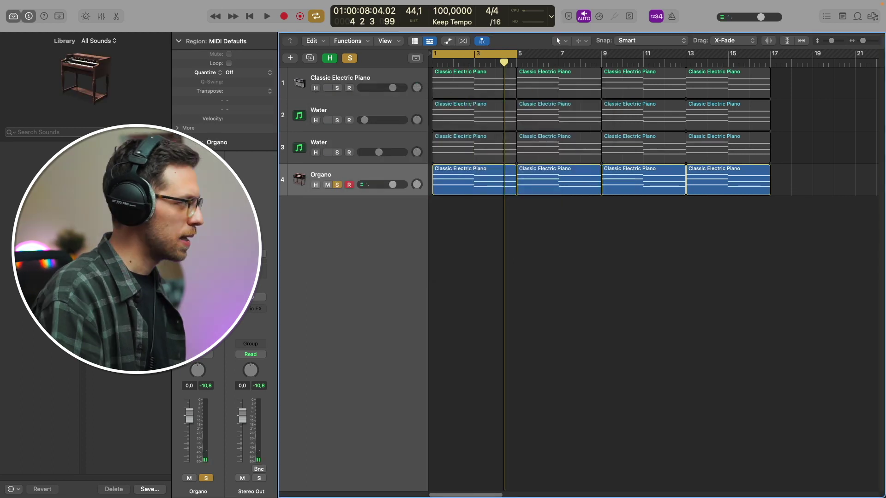
Step: Insert an Audio Units effect on the Organo channel and adjust one of its controls during playback
click(216, 309)
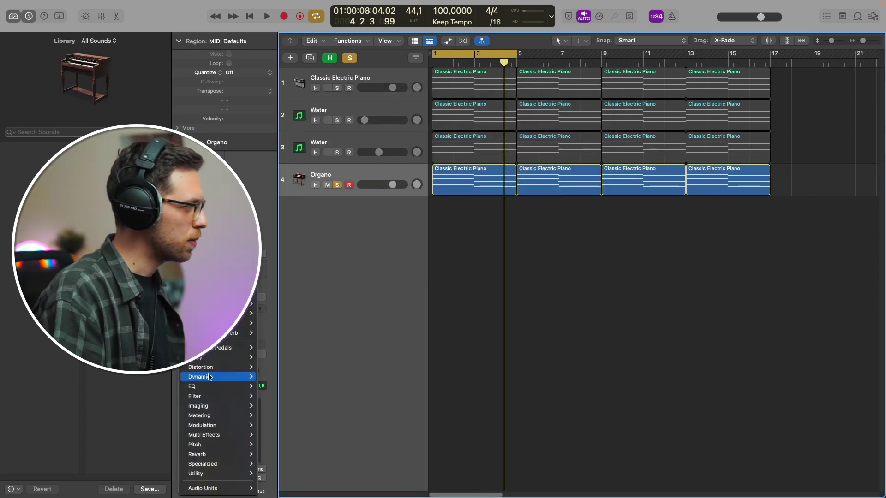
mouse_move(223, 488)
mouse_move(295, 361)
click(360, 364)
key(space)
drag(391, 239, 383, 237)
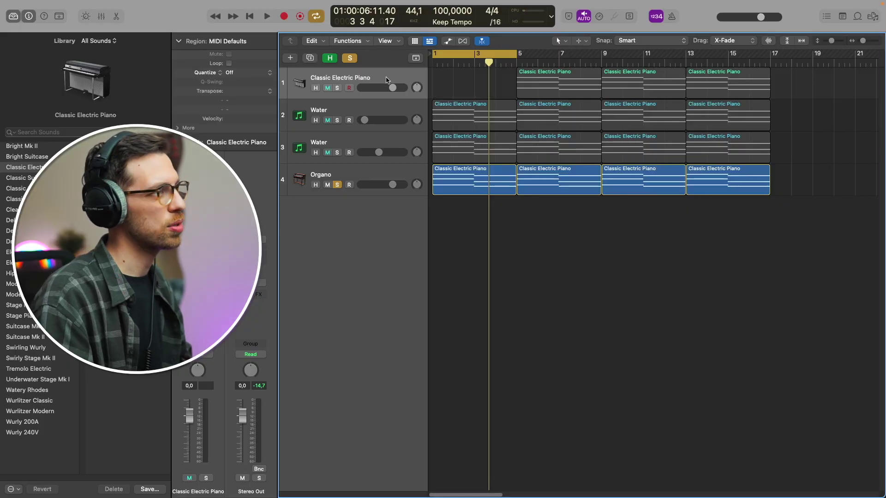
Step: Delete the Classic Electric Piano track with its regions and create a new software instrument track
key(super+BackSpace)
key(Return)
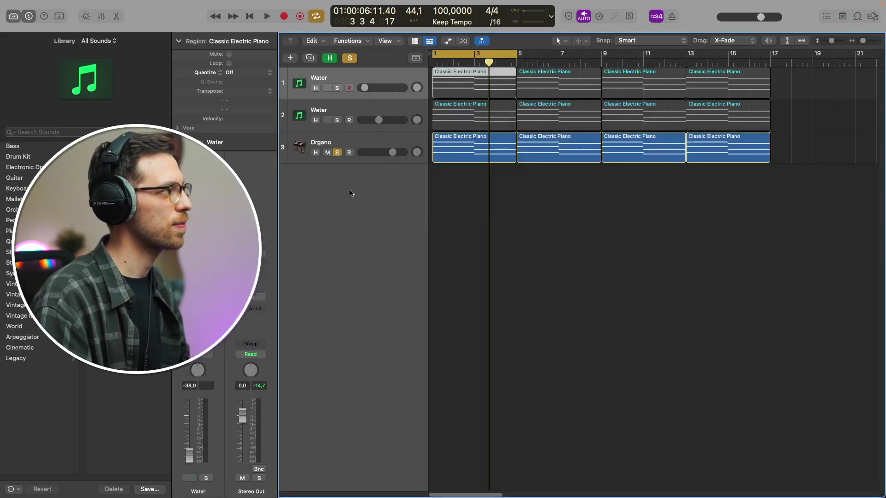
key(alt+super+s)
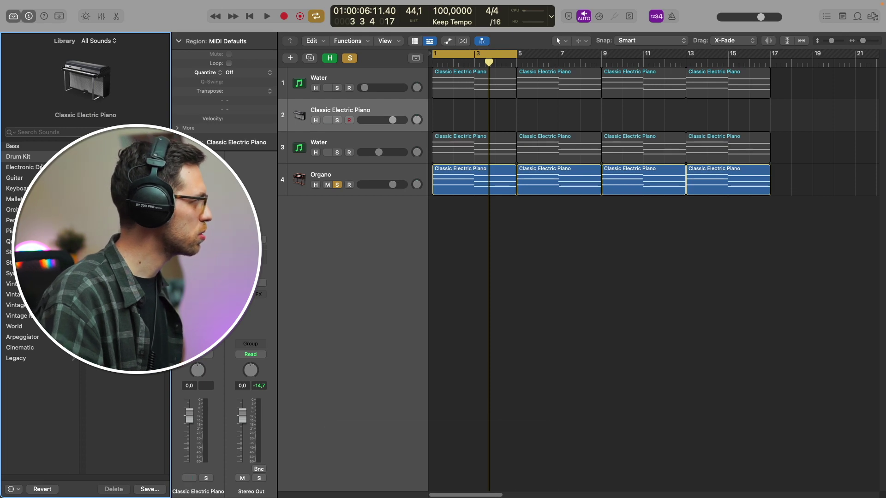
Step: Load the Lo-Fi Feels electronic drum kit on the new track and move the track below Organo
click(41, 166)
scroll(122, 323, down, 10)
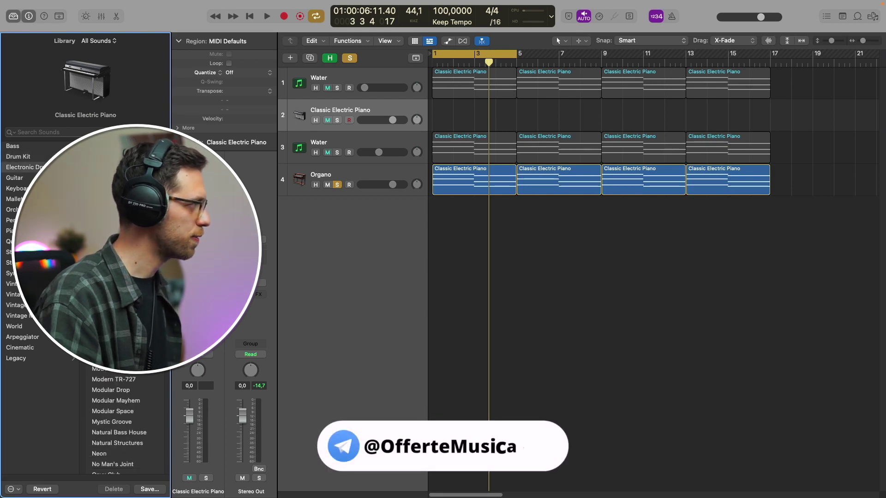
drag(341, 97, 339, 184)
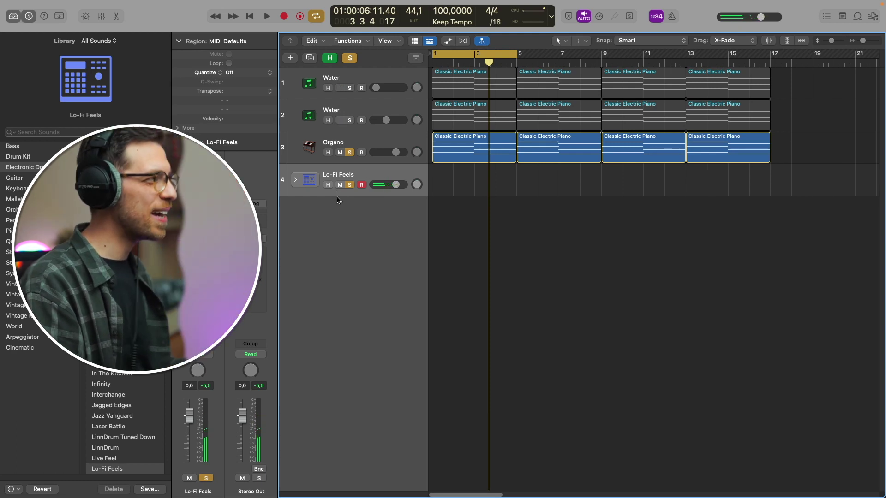
Step: Rehearse against the playback from bar 1 and record a drum part over the first four bars on Lo-Fi Feels
key(Return)
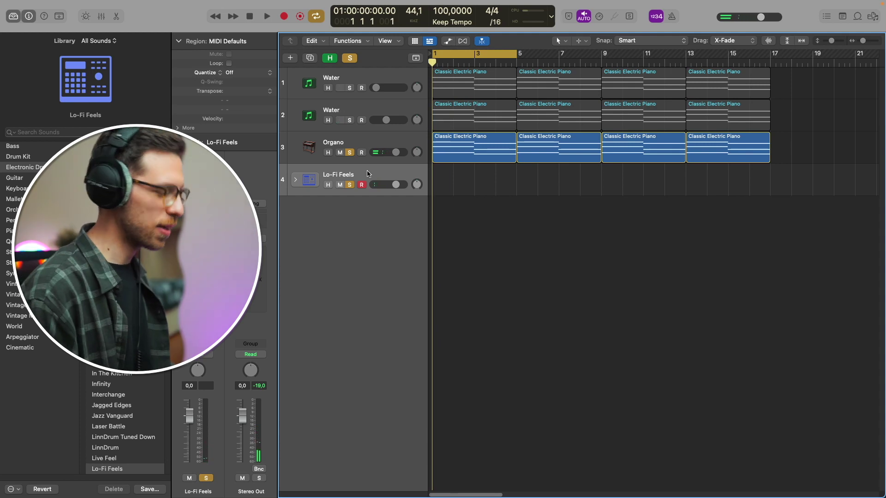
key(space)
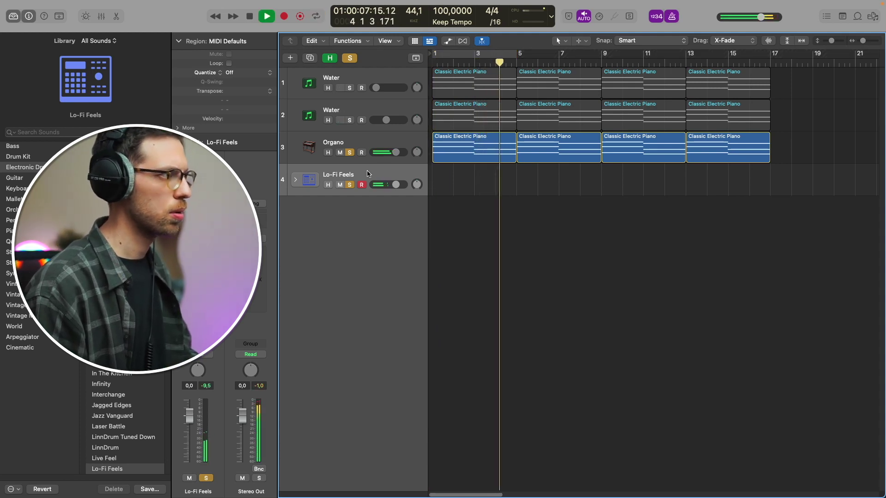
key(space)
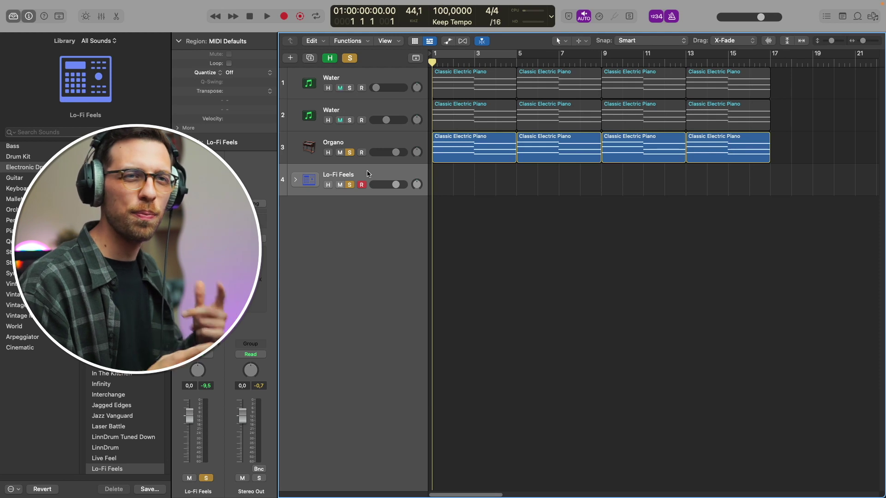
key(r)
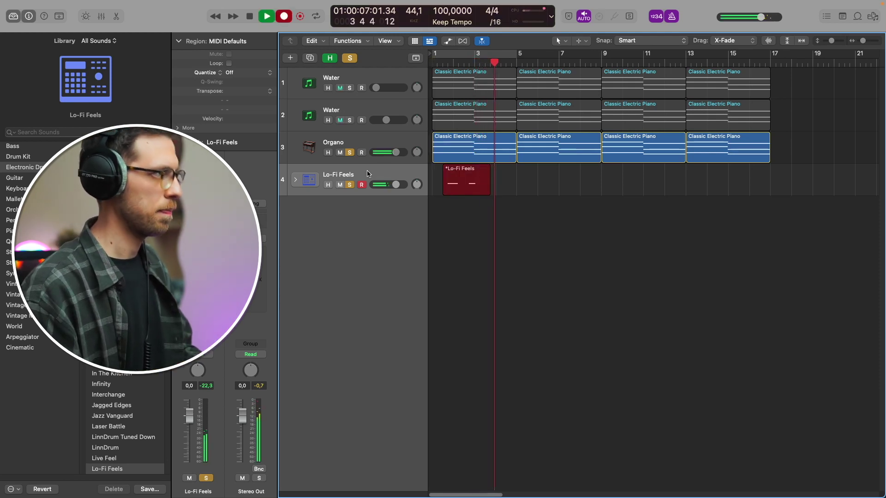
key(space)
Step: Bounce the Lo-Fi Feels region in place under the name Fx and turn cycle mode on
right_click(463, 187)
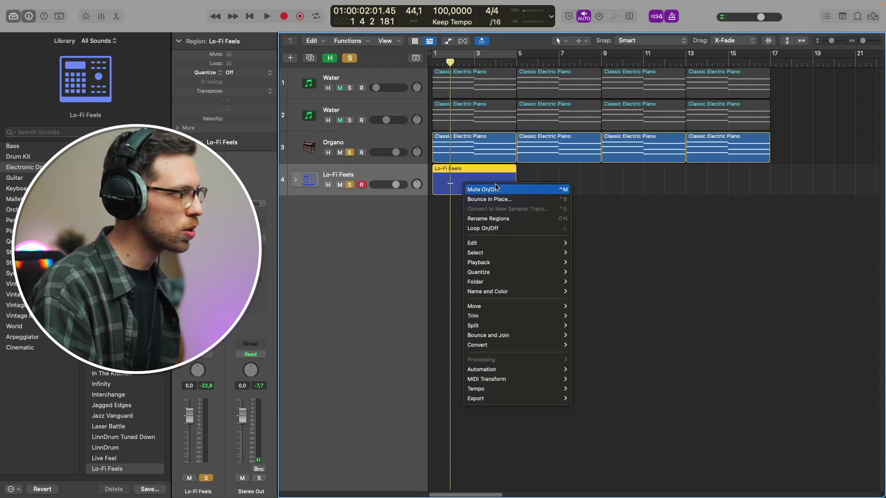
click(489, 199)
text(Fx)
key(Return)
key(c)
Step: Insert the Little Radiator preamp on the Fx channel and close its window
right_click(180, 454)
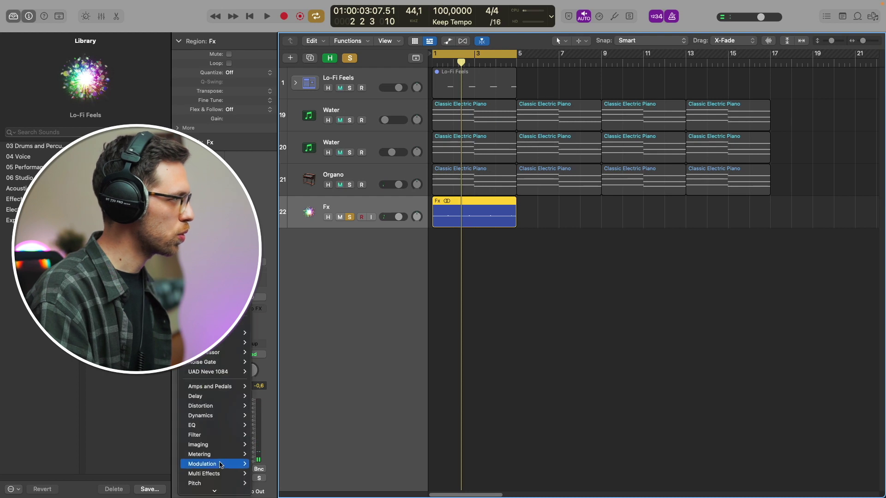
click(214, 454)
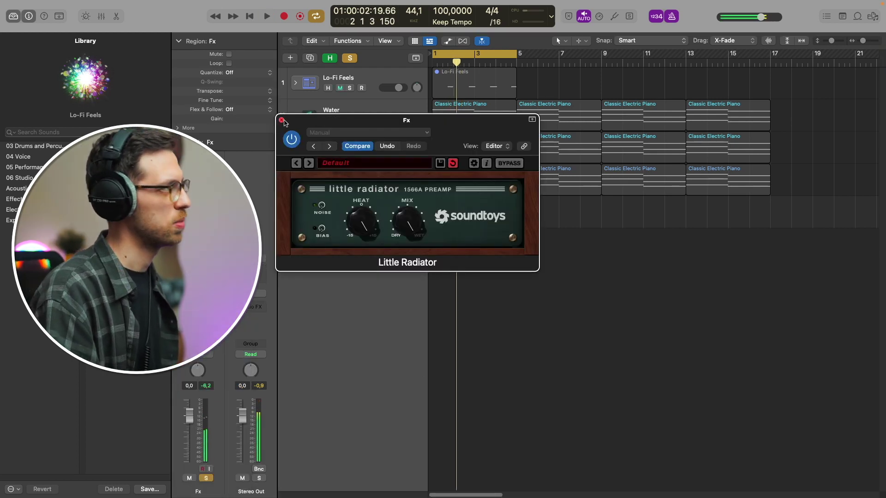
click(281, 120)
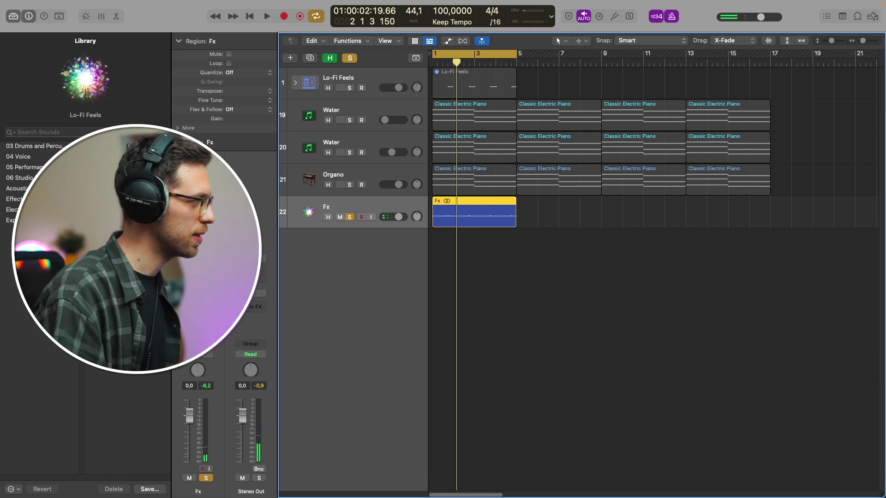
Step: Insert ValhallaVintageVerb on the Fx channel with a 34.6 % mix and 9.06 s decay
click(197, 317)
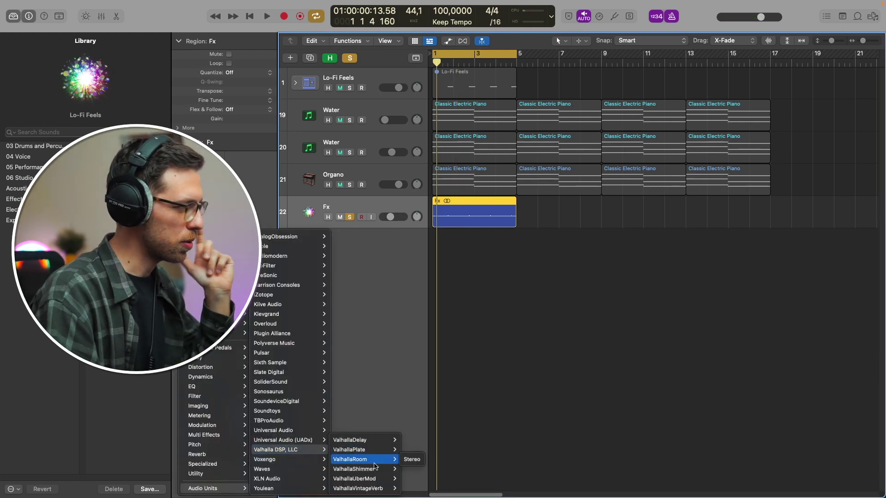
click(350, 461)
drag(406, 285, 407, 226)
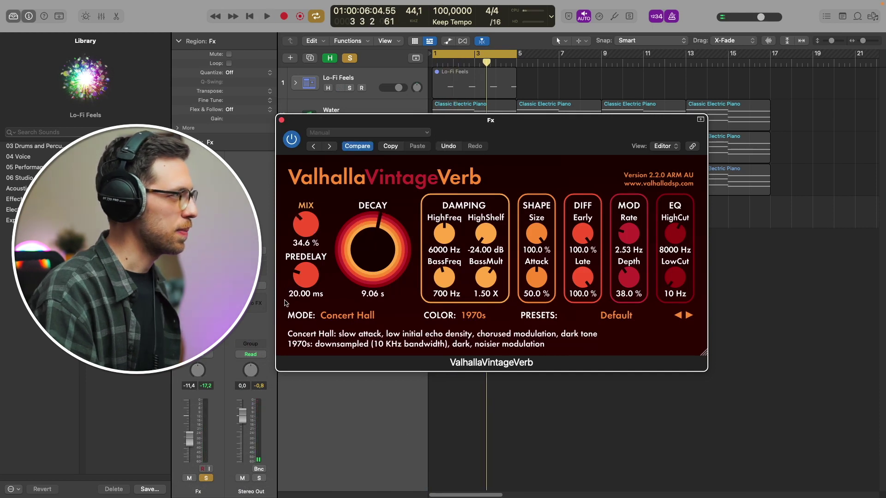
key(space)
click(281, 120)
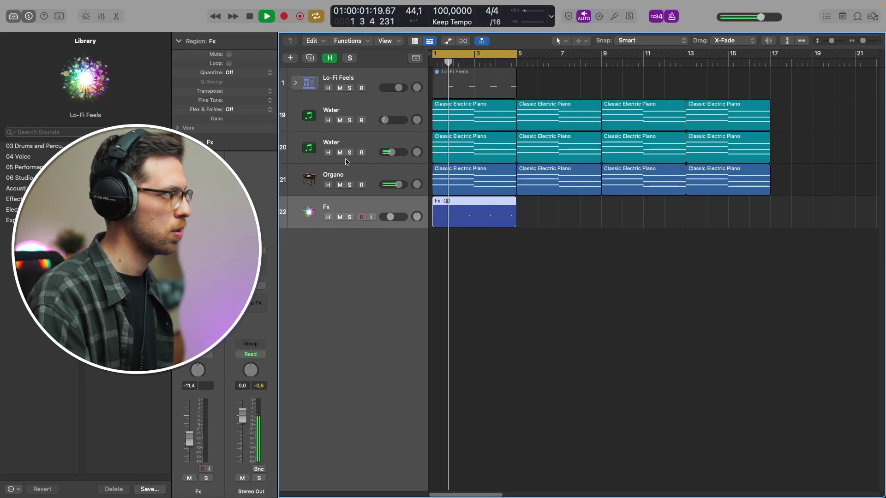
Step: Mute both Water tracks and the Organo track to hear Fx alone, and stop playback
click(340, 120)
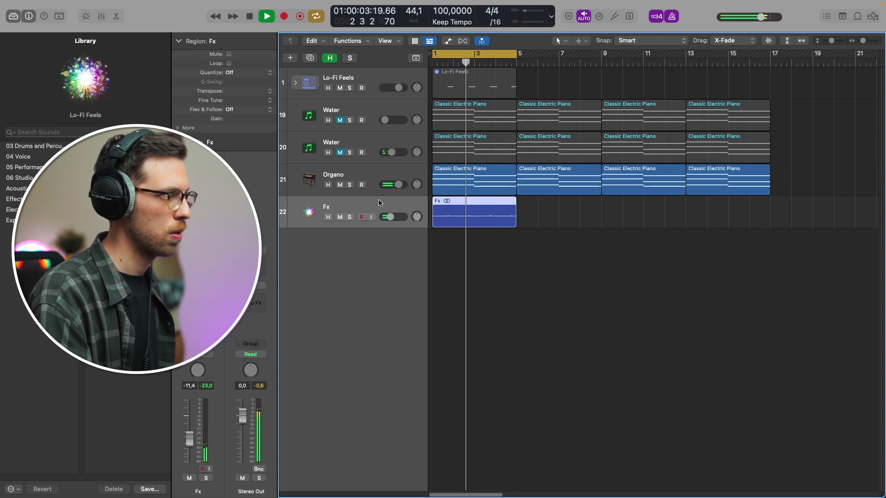
click(340, 184)
key(space)
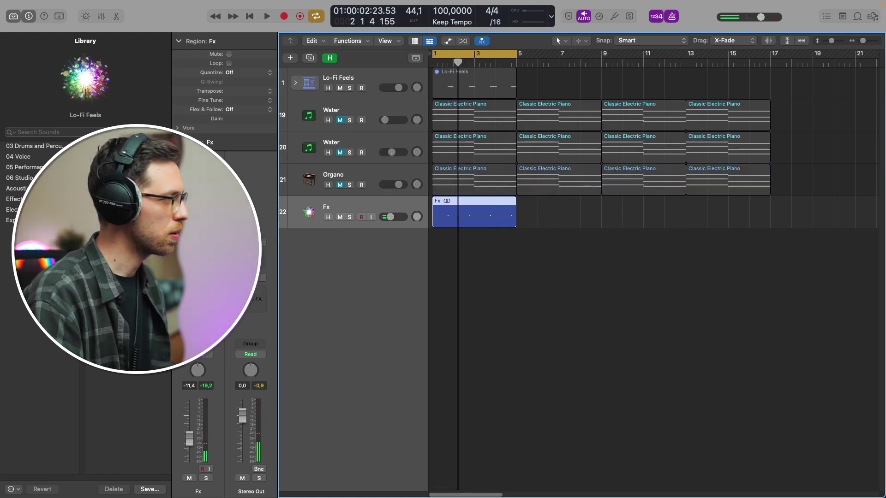
Step: Insert Klevgrand FreeAMP on the Fx channel, set its drive to 24 dB, and close its window
click(199, 286)
mouse_move(236, 488)
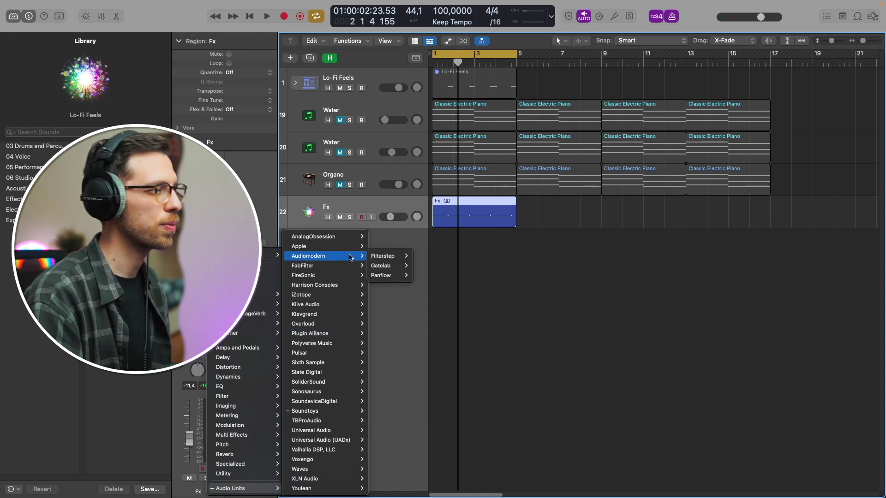
mouse_move(354, 277)
click(392, 315)
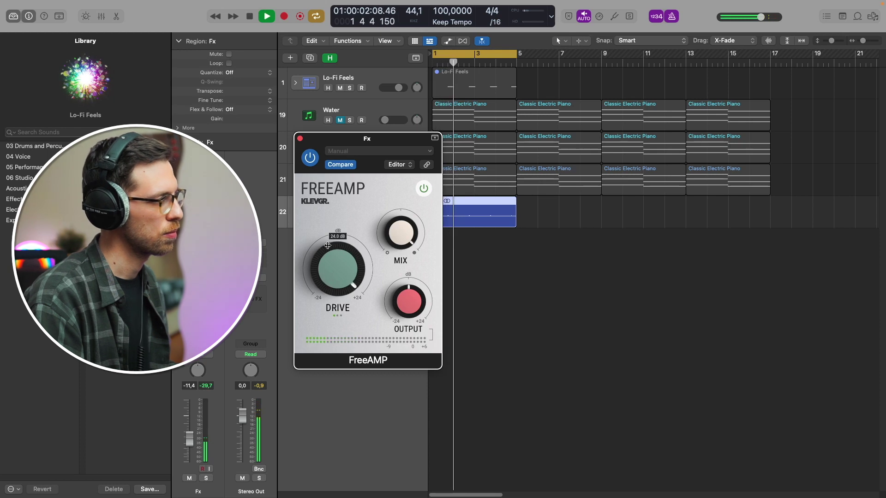
key(super+w)
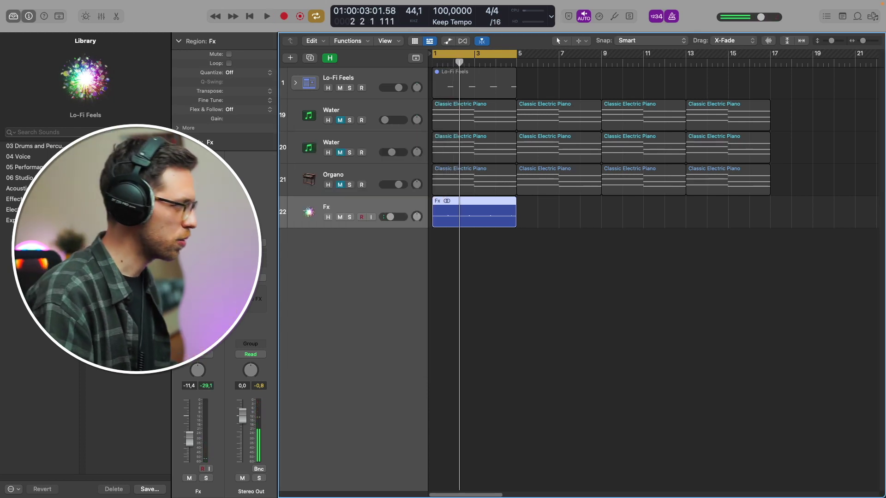
Step: Insert SoliderSound S Pulser on the Fx channel, then play Organo and Fx together soloed
click(198, 302)
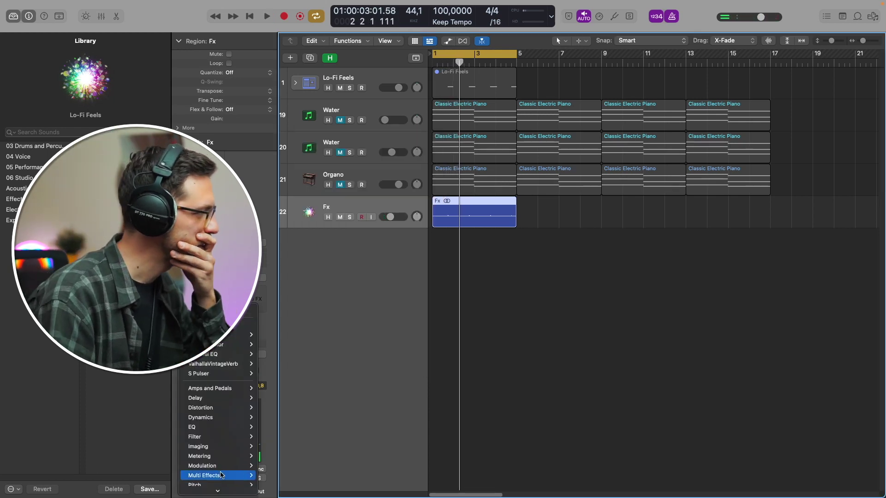
mouse_move(231, 373)
click(286, 374)
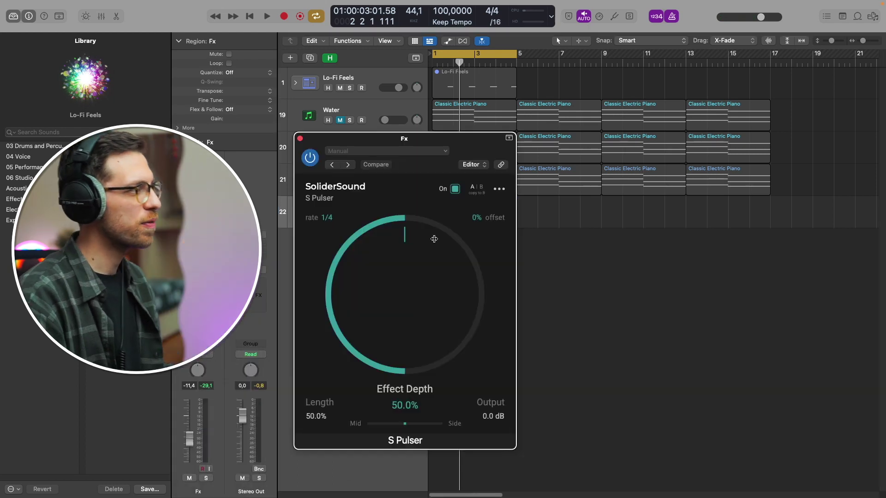
drag(390, 189, 637, 167)
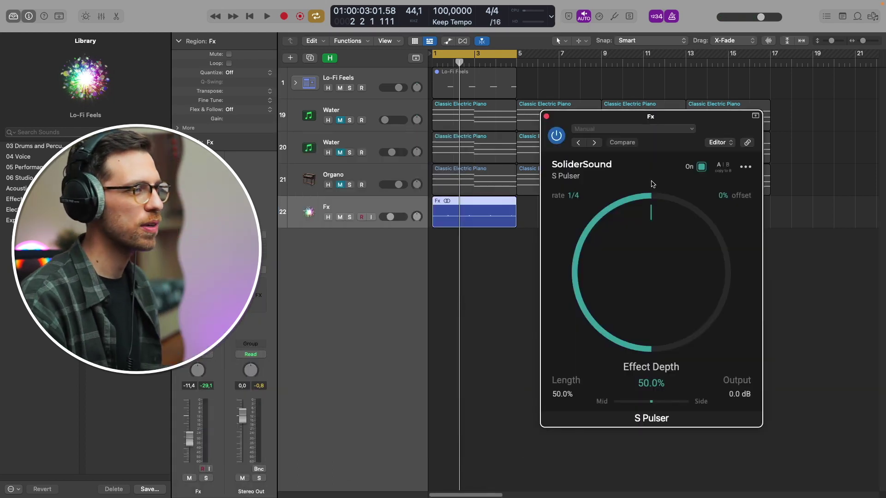
key(space)
click(349, 184)
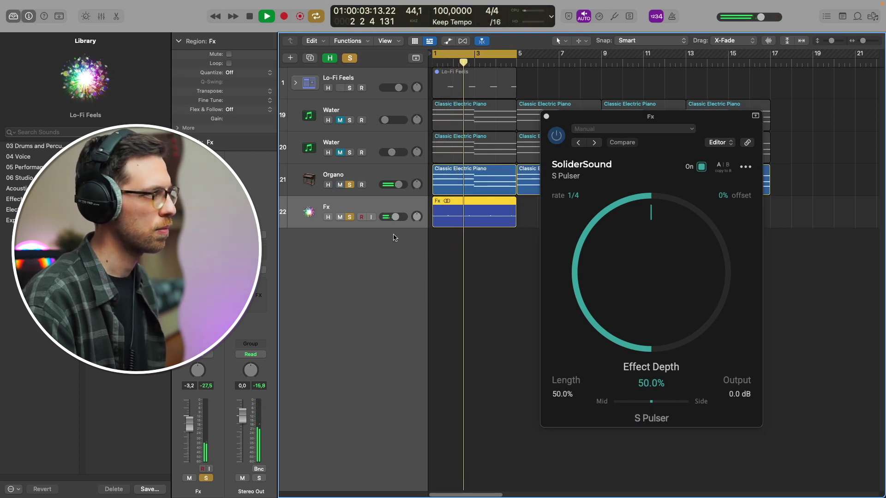
Step: Insert Audiomodern Panflow on the Fx channel, audition it with its Default preset, and close its window
mouse_move(324, 349)
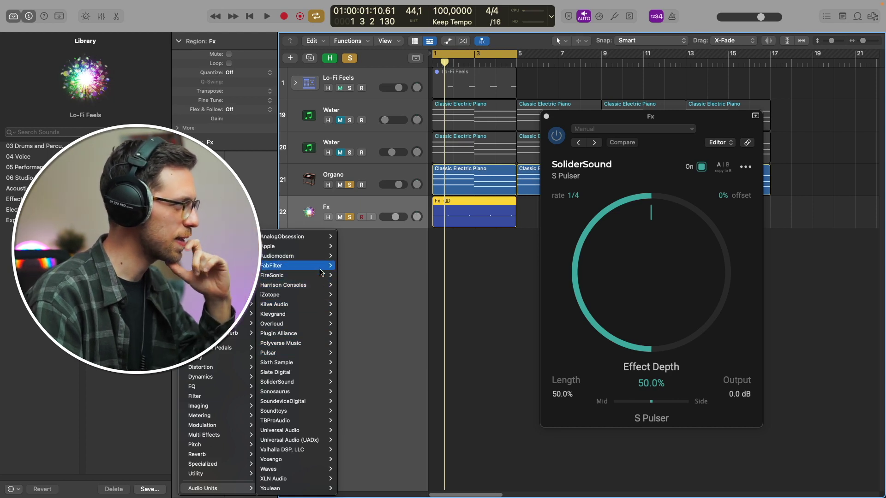
mouse_move(323, 256)
mouse_move(355, 266)
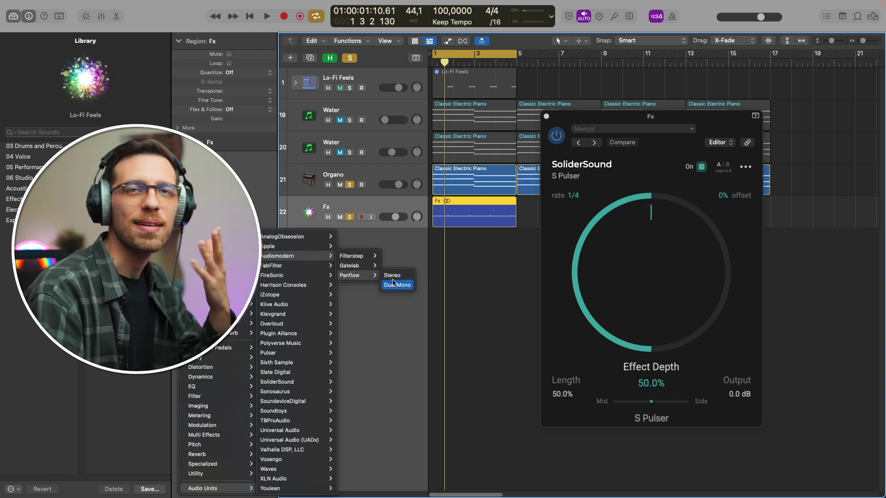
click(393, 284)
key(space)
drag(449, 104, 497, 80)
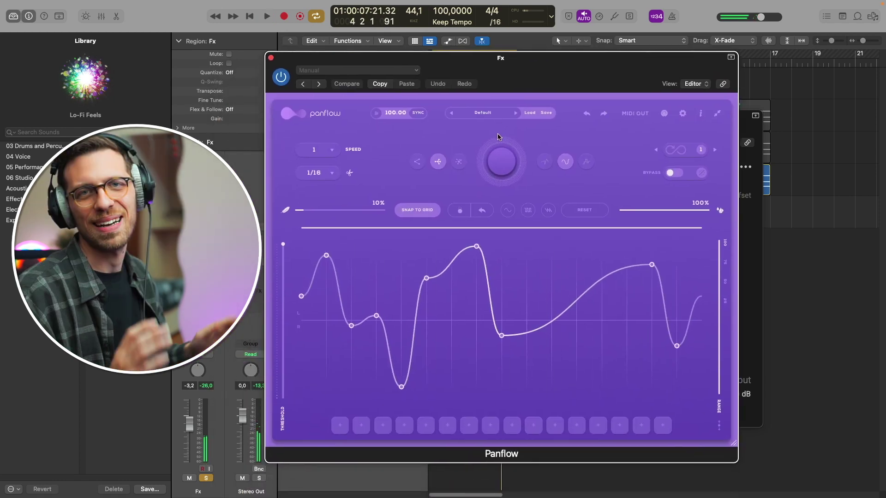
click(269, 58)
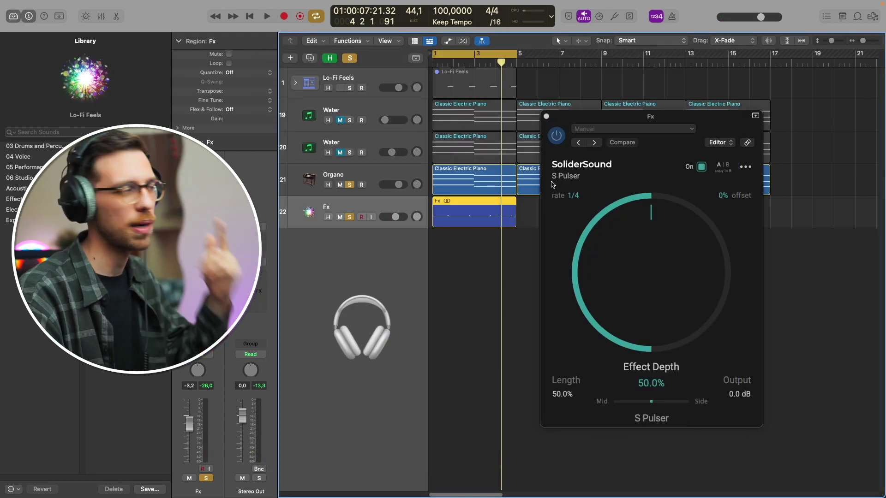
Step: Play the soloed Organo and Fx tracks from the beginning and close the S Pulser window
key(Return)
key(space)
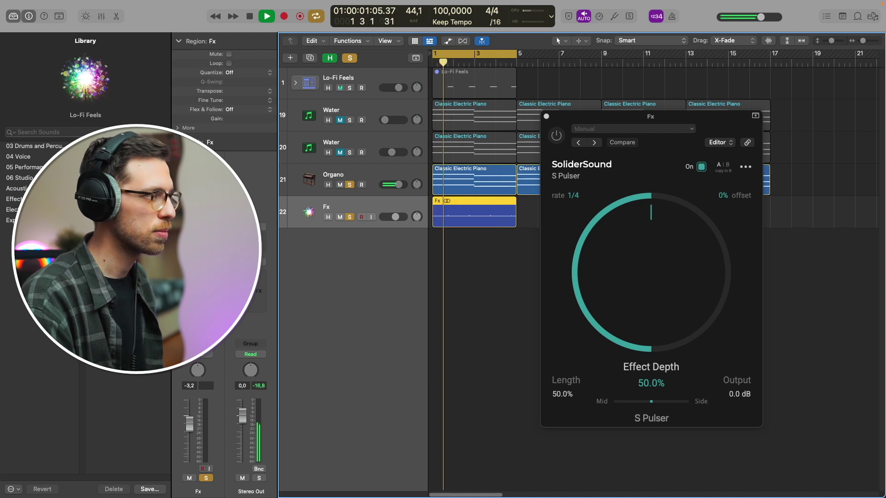
key(space)
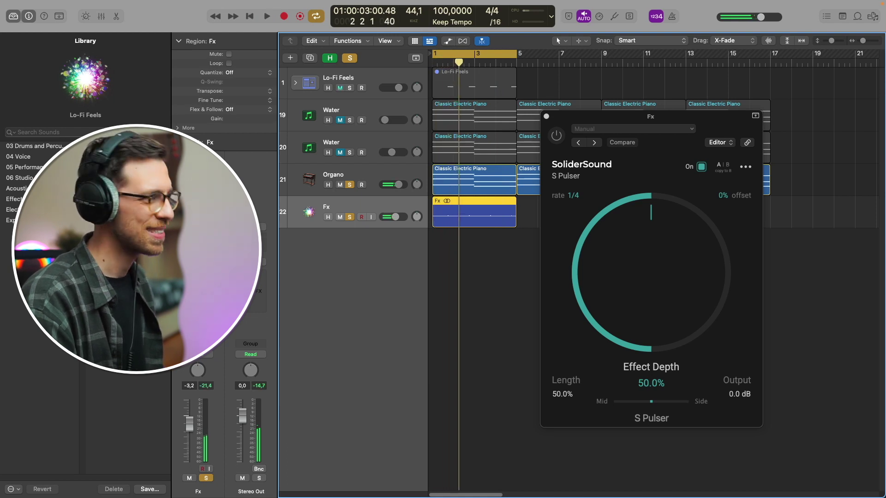
key(Return)
key(space)
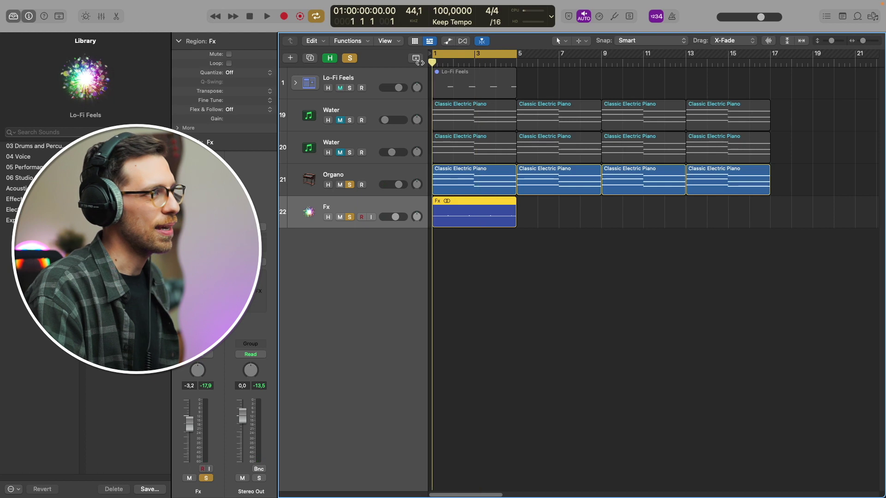
Step: Record a new four-bar kick and snare part on the Lo-Fi Feels track, soloed with Organo and Fx
click(405, 169)
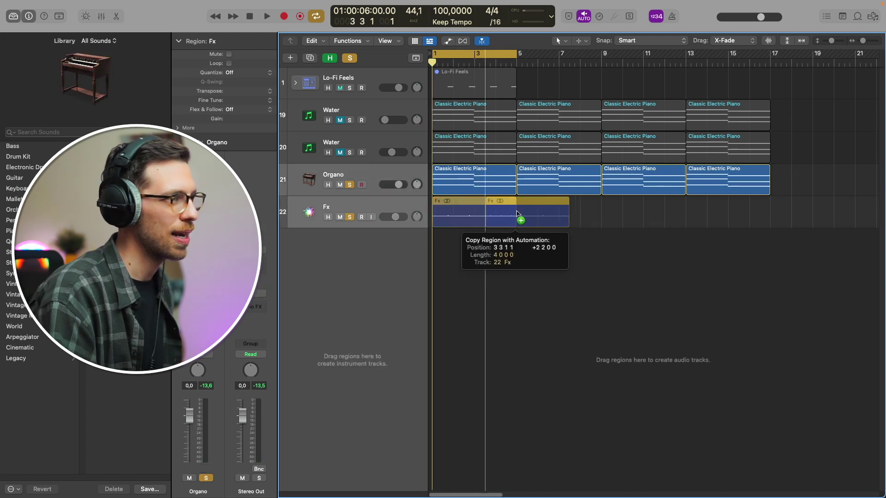
click(347, 80)
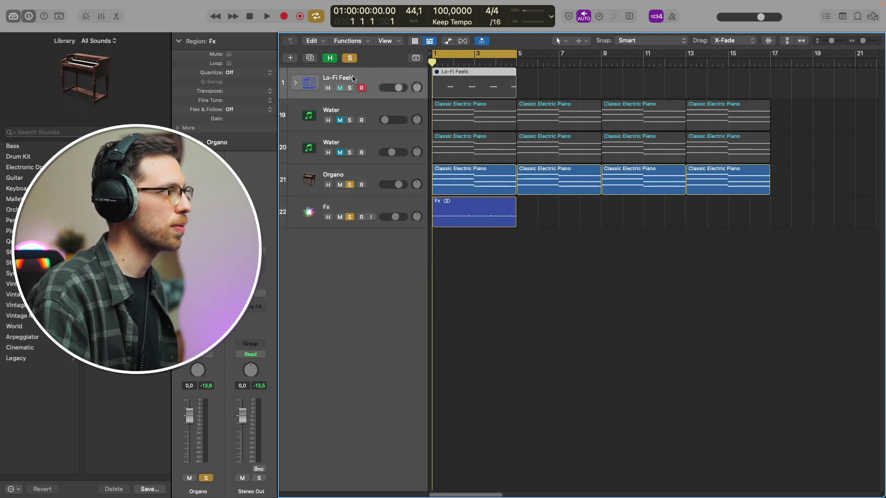
key(r)
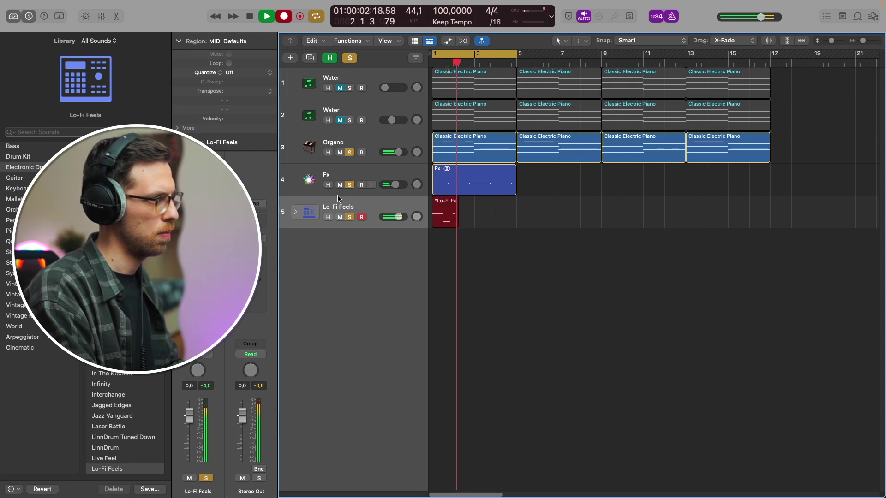
key(space)
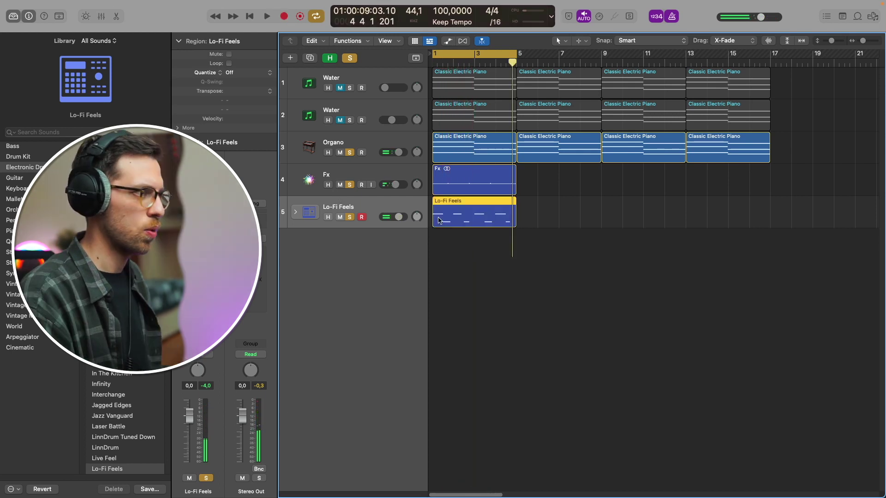
Step: Open the Lo-Fi Feels region in the Piano Roll and select all kick and snare notes to check their timing
key(p)
drag(624, 453, 379, 379)
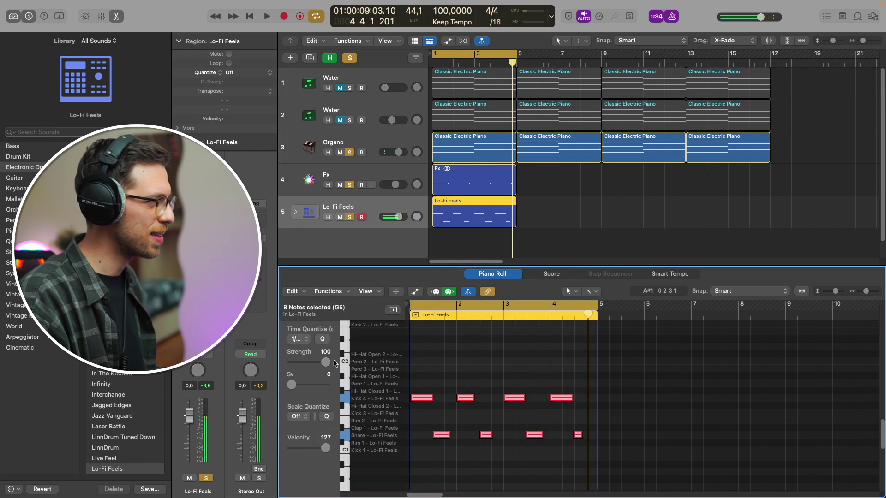
key(super+Right)
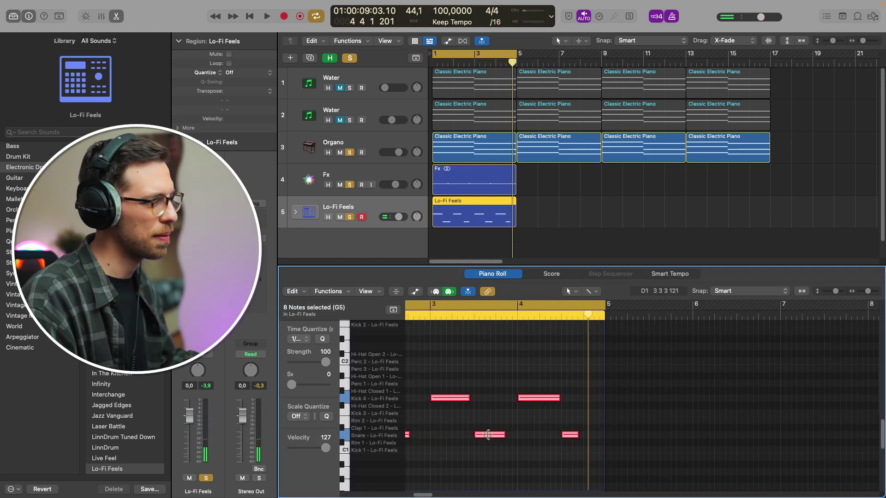
key(super+Left)
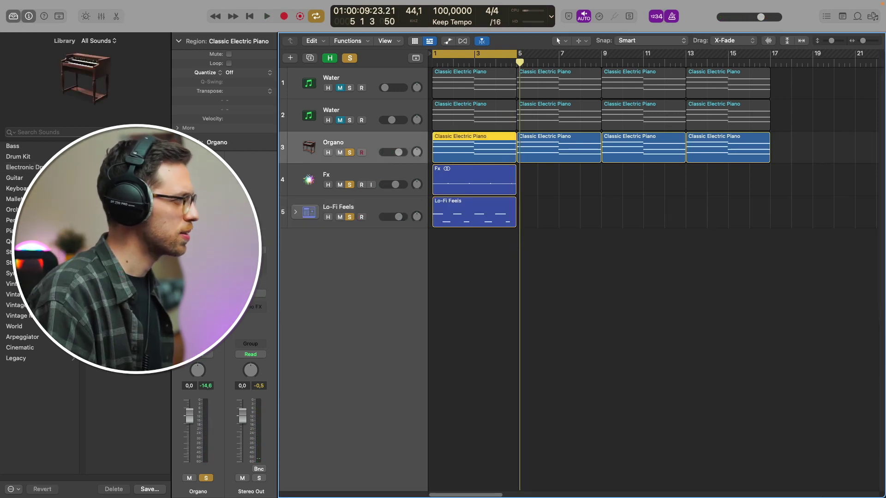
Step: Adjust the TAL-U-NO-LX sound on the Organo track, set its volume to 1.8 dB, and audition the result
key(v)
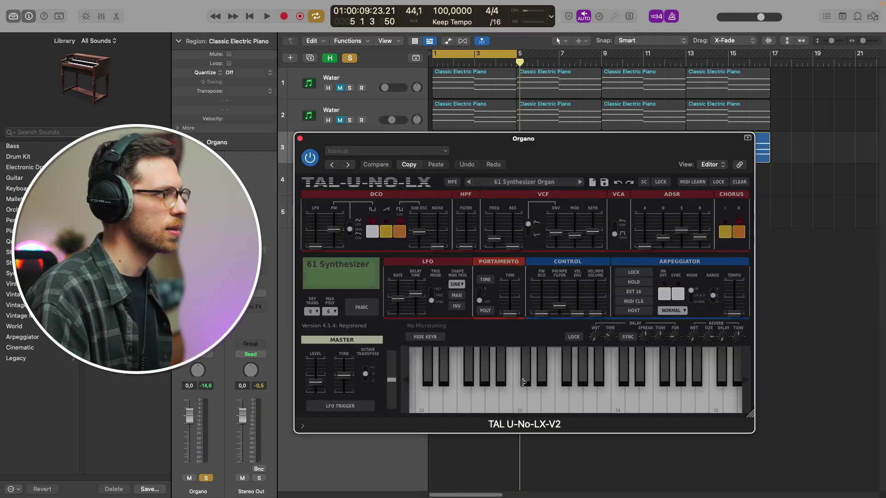
key(space)
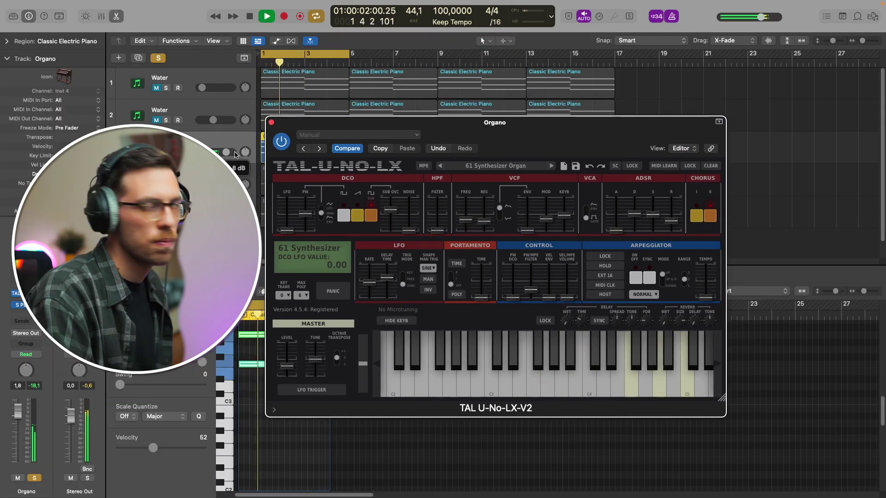
key(space)
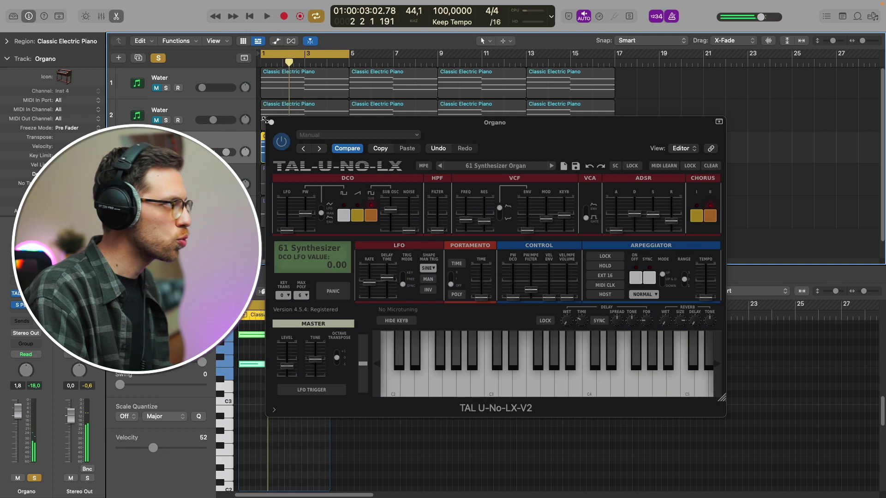
click(271, 121)
key(space)
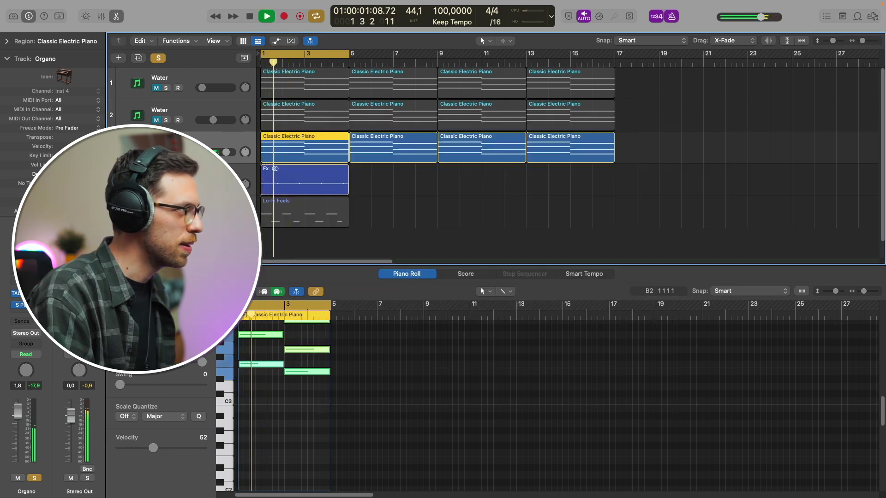
key(space)
Step: Set the Lo-Fi Feels track's volume to -5.5 dB while playing the loop from the beginning
click(304, 217)
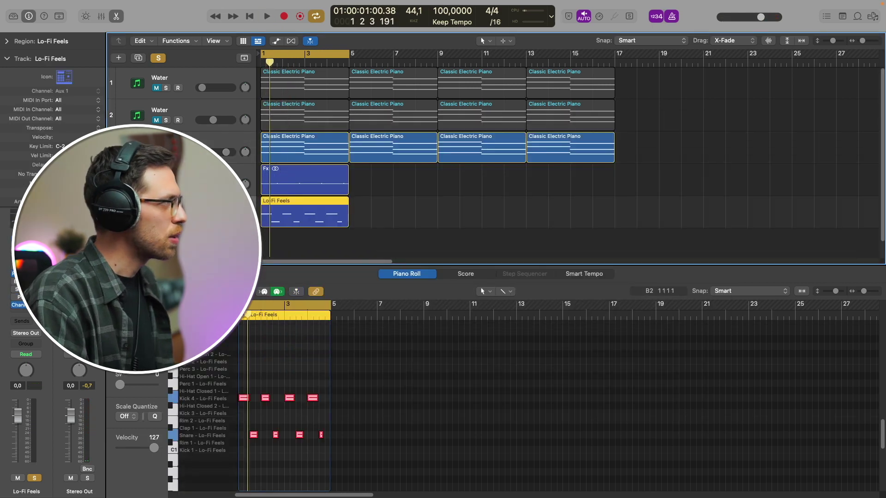
key(x)
key(x)
key(Return)
key(space)
key(space)
key(space)
key(space)
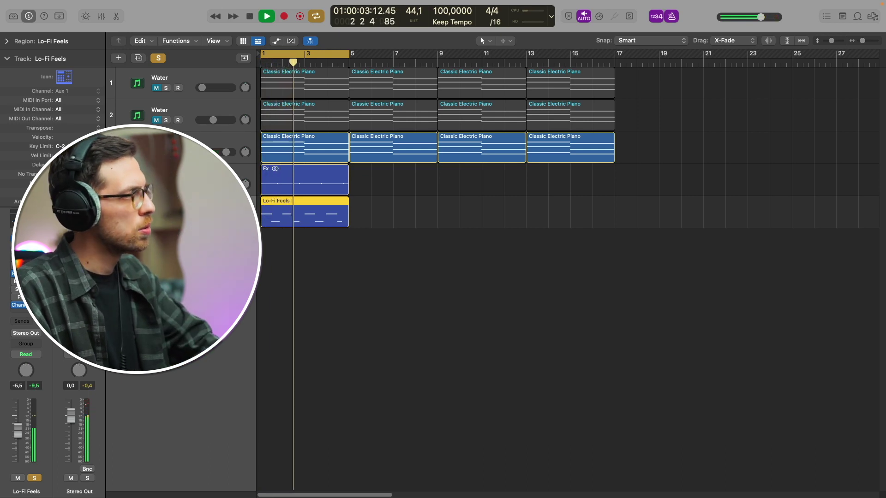
Step: Add higher percussion hits to the Lo-Fi Feels part and repeat the Fx and Lo-Fi Feels regions through bar 16
key(space)
key(space)
key(space)
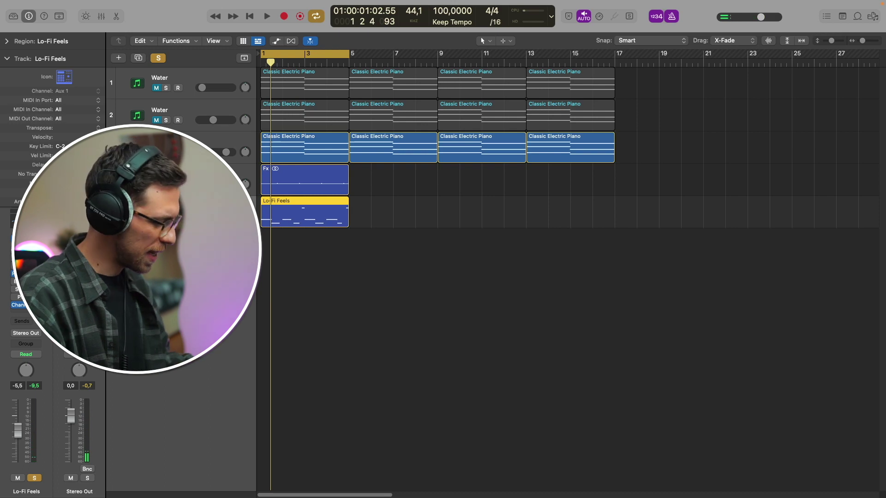
key(p)
key(r)
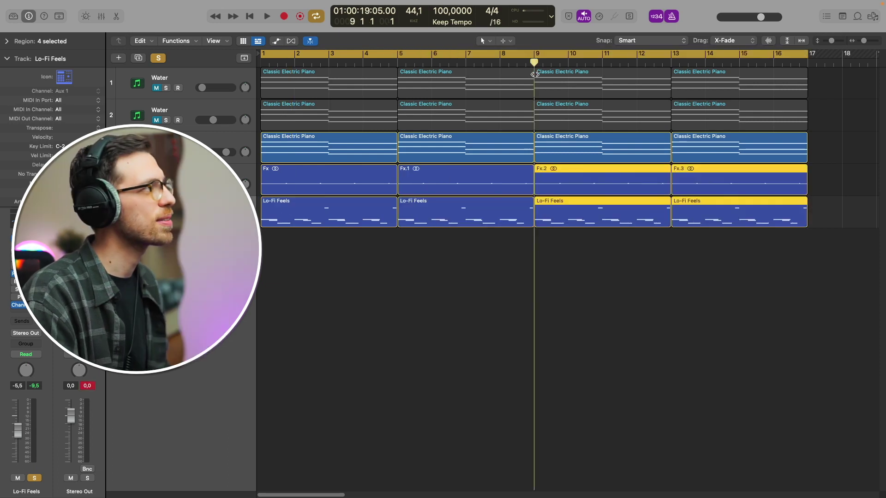
Step: Cut the arrangement off around bar 11 and keep only one Water track, played back soloed
drag(534, 74, 602, 72)
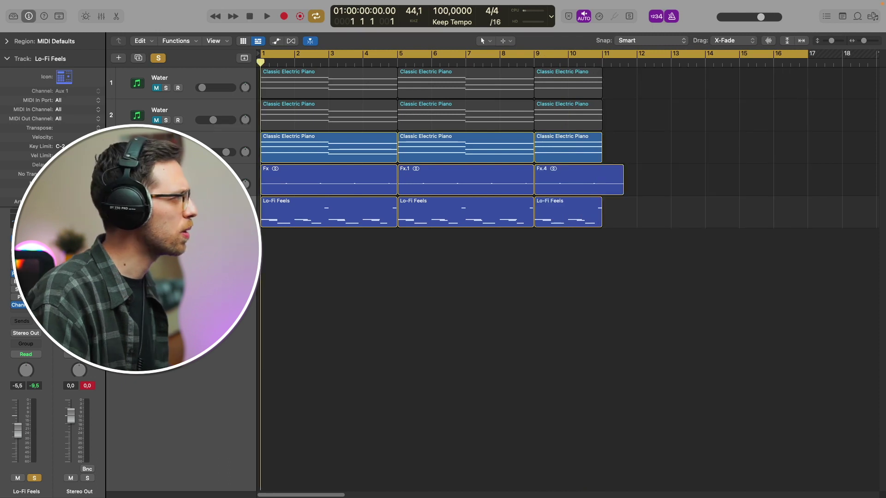
key(ctrl+s)
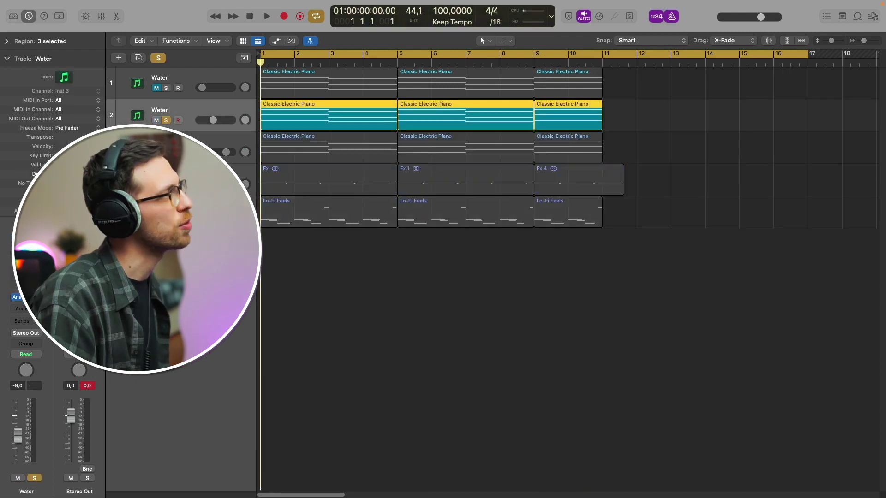
key(space)
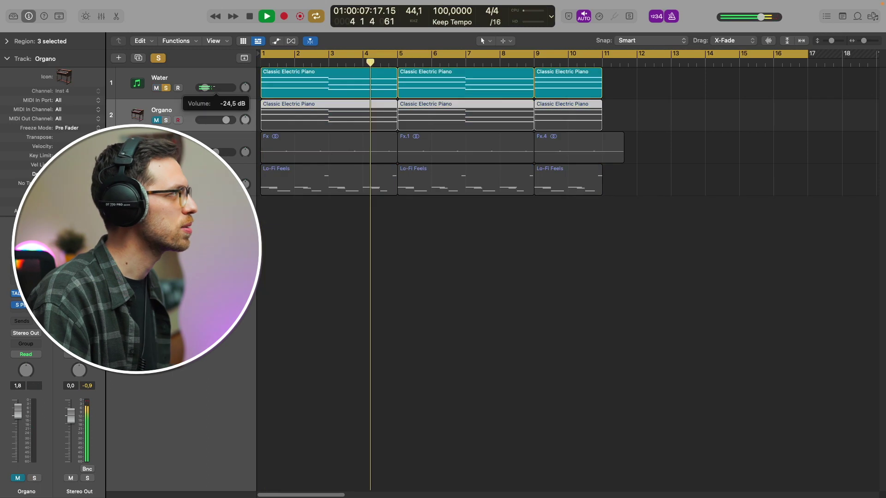
Step: Unmute and solo Organo, and replace its later regions with repeats of the first four bars up to bar 11
click(157, 120)
click(166, 120)
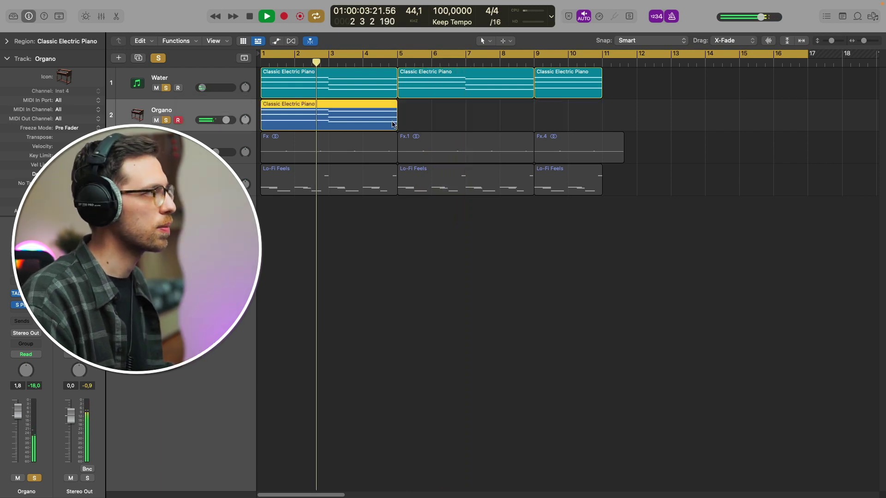
drag(394, 124, 628, 112)
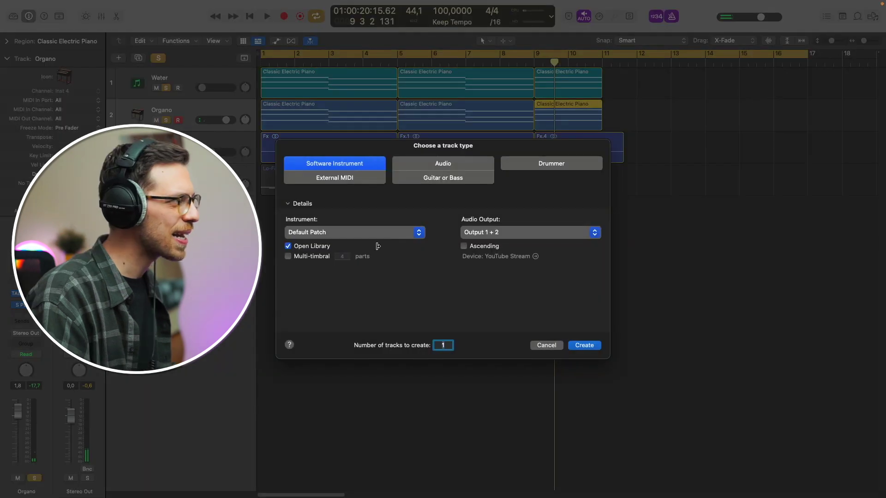
Step: Add an 80s Pluck Bass track with the Classic Electric Piano regions transposed down 24 semitones, and set its volume to -7.6 dB
click(373, 236)
click(423, 244)
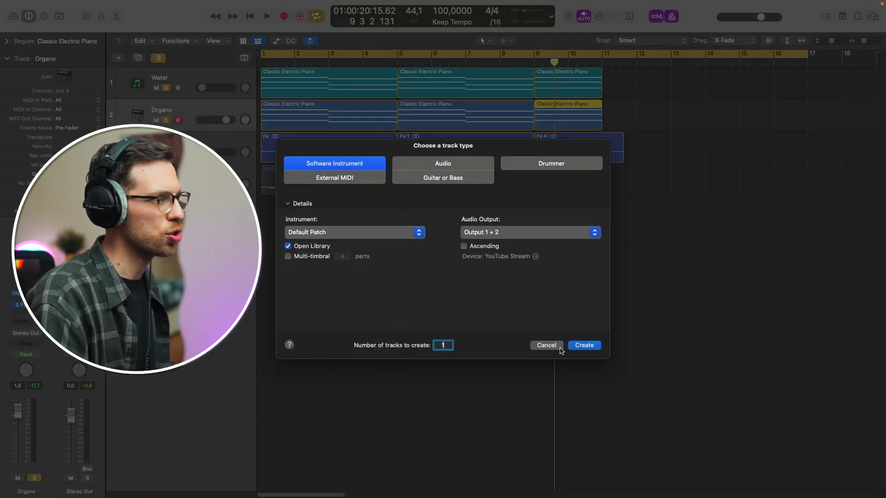
click(584, 346)
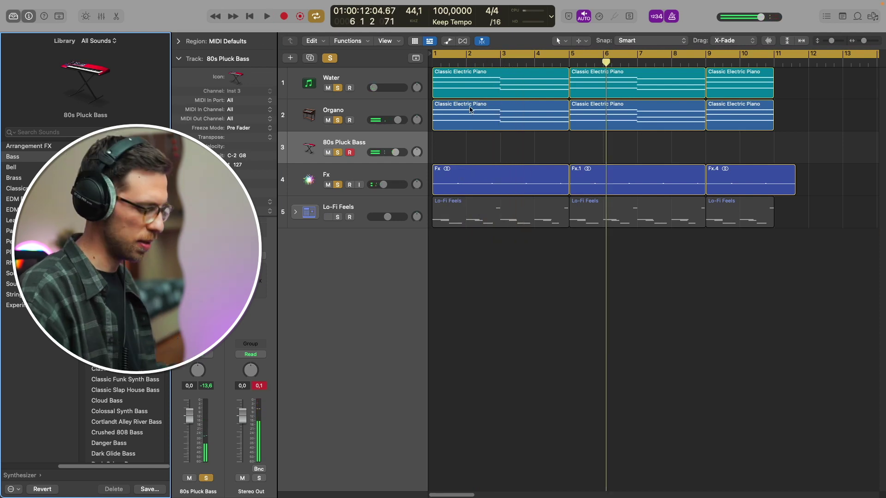
key(Return)
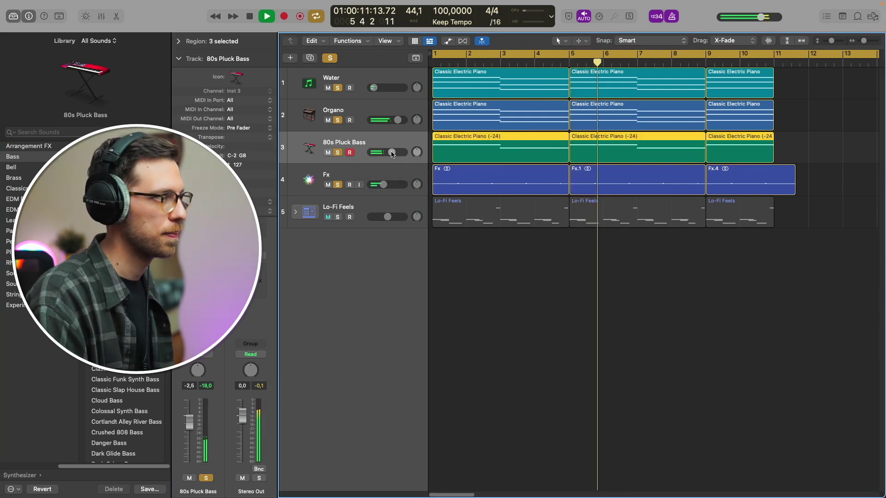
key(Return)
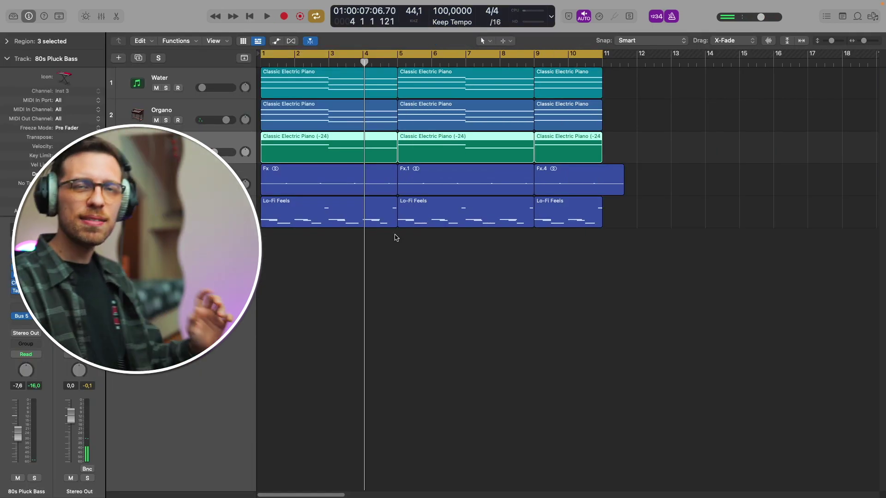
Step: Import the iphone_alarm audio onto a new track below Lo-Fi Feels and play it with the loop
click(854, 17)
click(853, 18)
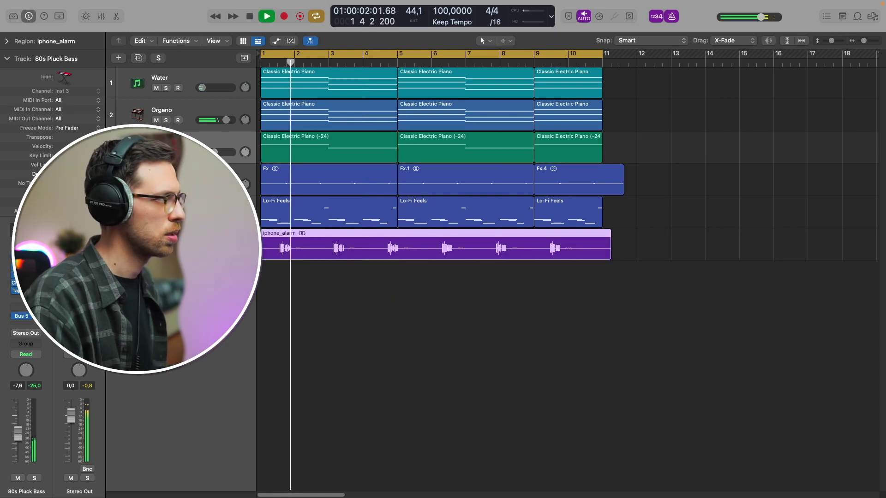
key(super+Right)
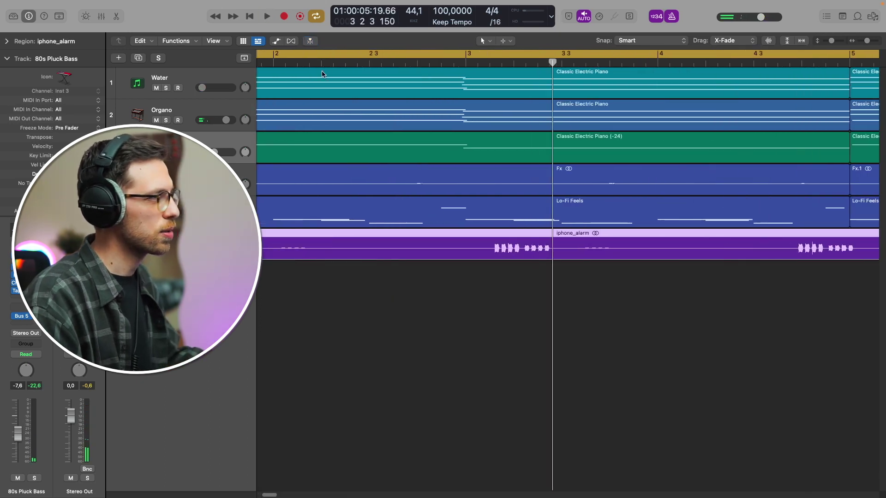
key(super+Right)
Step: Trim iphone_alarm down to a single alarm burst about one bar long, placed at bar 1, and solo it
click(395, 64)
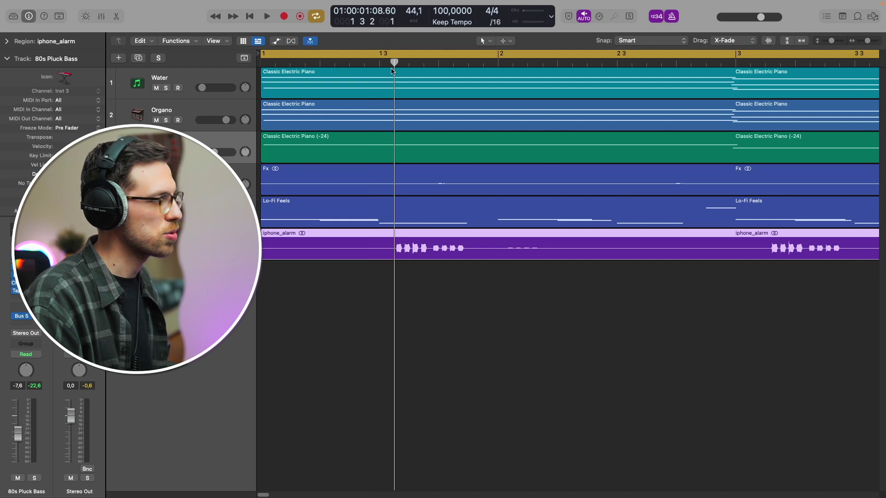
key(ctrl+s)
key(super+Left)
key(super+Left)
key(space)
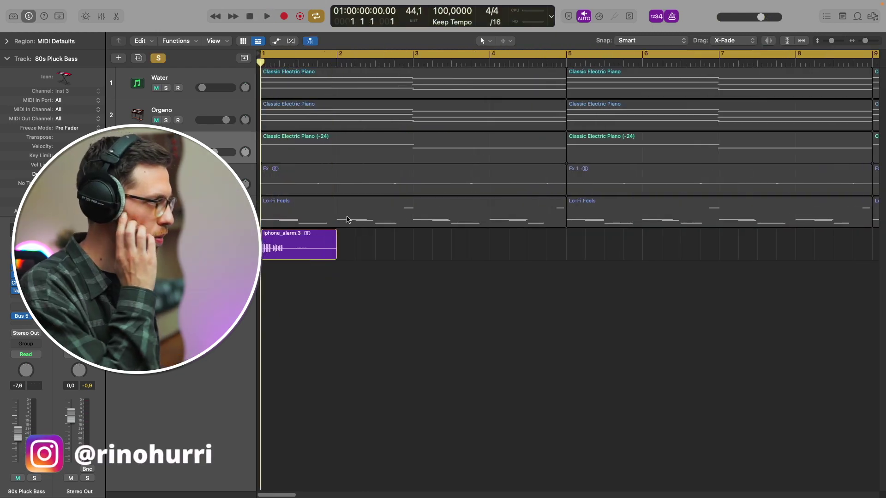
Step: Check the alarm's pitch with the Tuner, then set its regions' transpose to -1 and fine tune to +33
key(ctrl+s)
key(space)
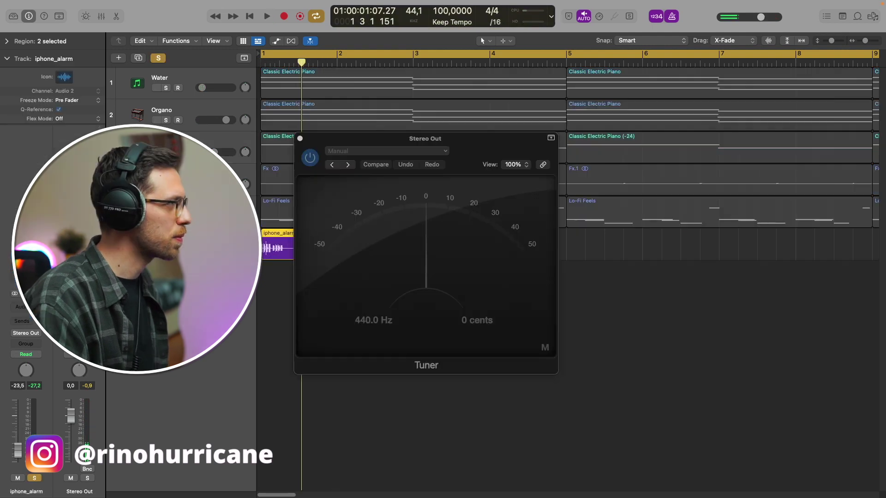
key(space)
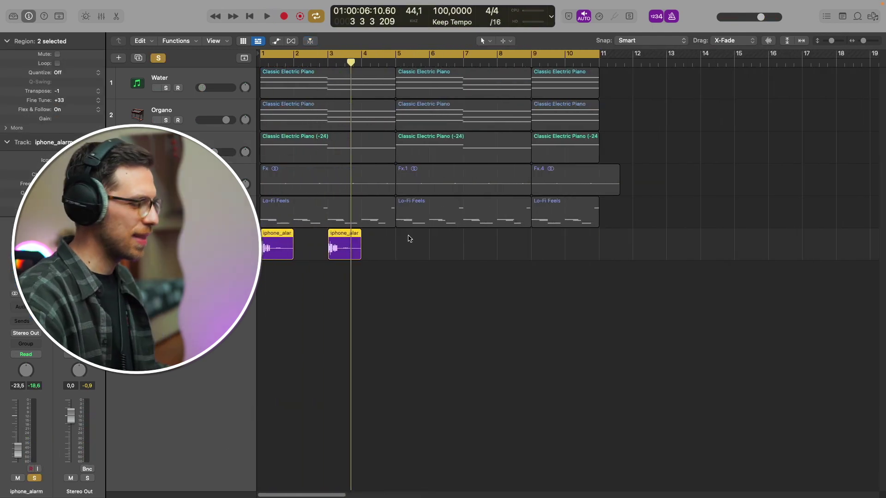
key(space)
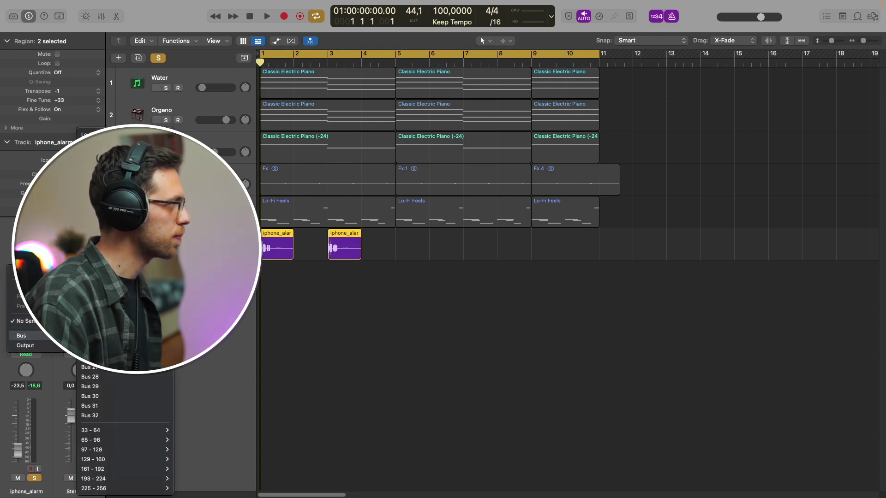
Step: Send the iphone_alarm track to Bus 4 and enable the low-cut band of a Channel EQ on Aux 5
key(space)
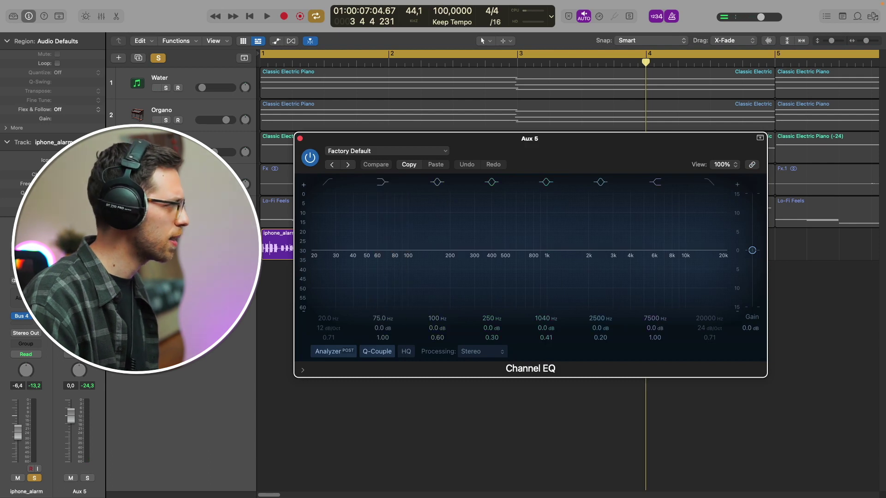
click(338, 318)
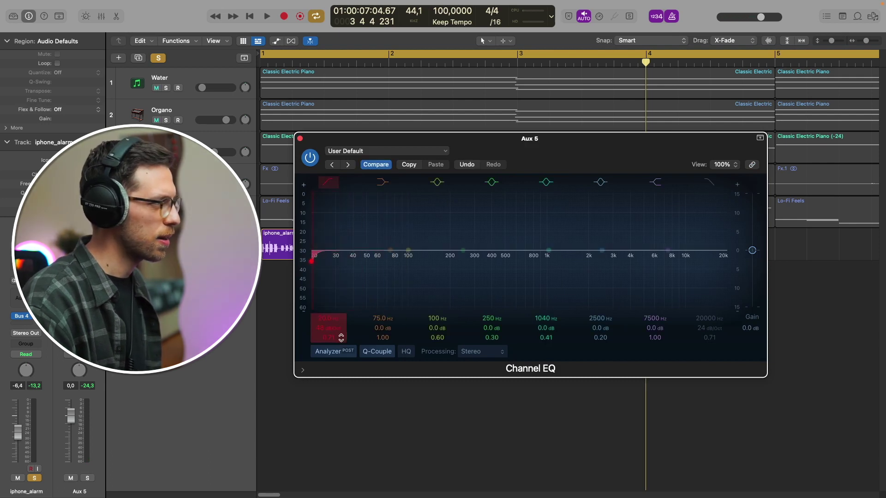
drag(328, 318, 308, 268)
Step: Notch the alarm's Channel EQ at 1380 Hz (-7.8 dB, Q 11) and 2580 Hz (-8.8 dB, Q 12), and move its second region to bar 5
key(space)
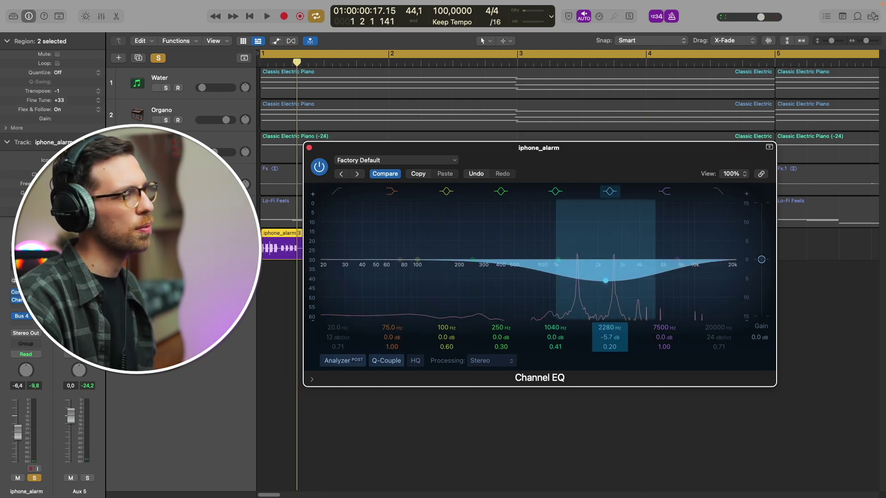
drag(606, 281, 600, 281)
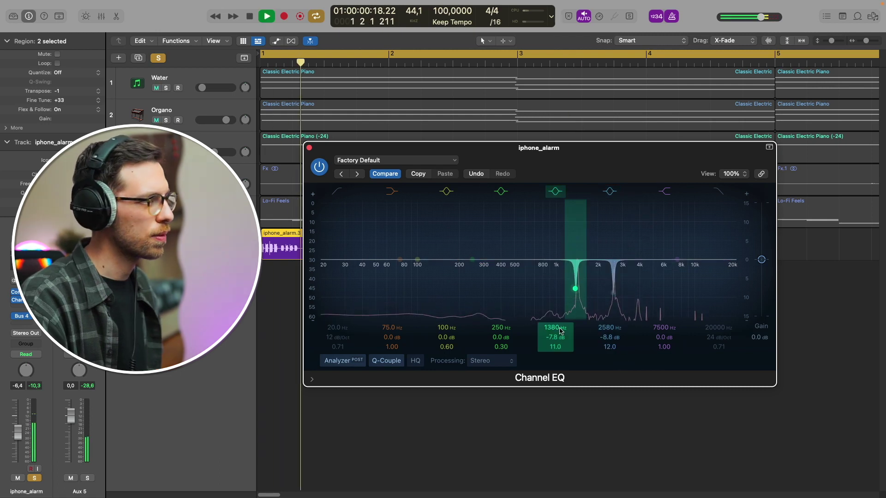
key(space)
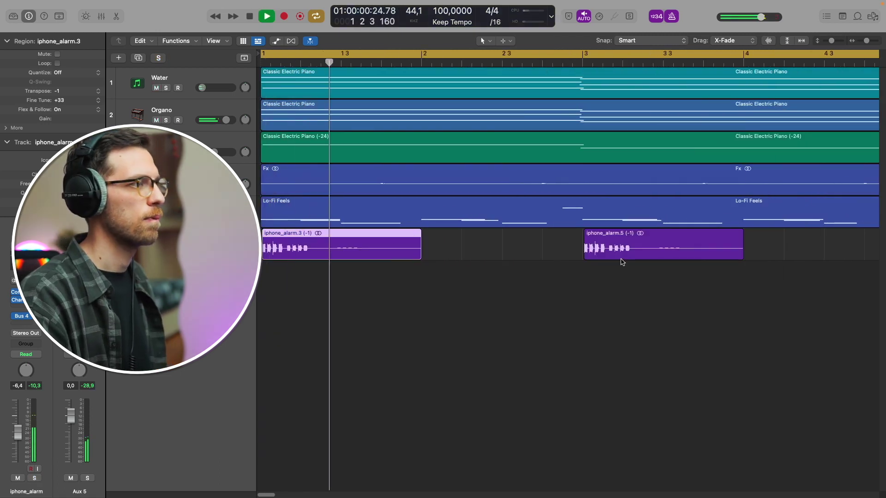
scroll(622, 262, down, 5)
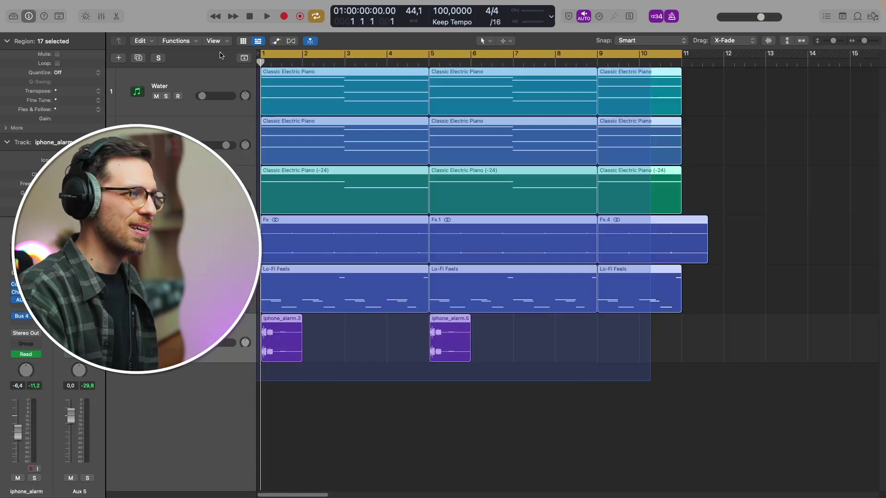
Step: Strip the kick, snare and percussion notes from the first Lo-Fi Feels region in the Piano Roll, keeping only the closed hi-hats
click(397, 374)
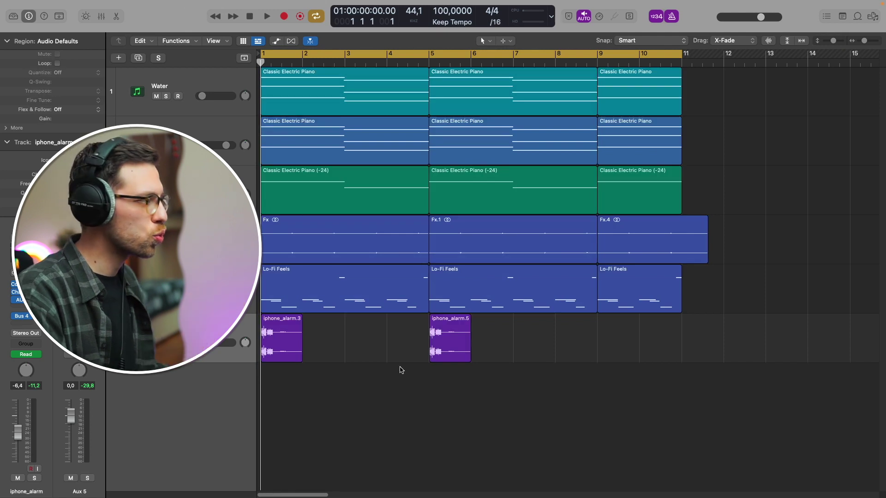
double_click(384, 290)
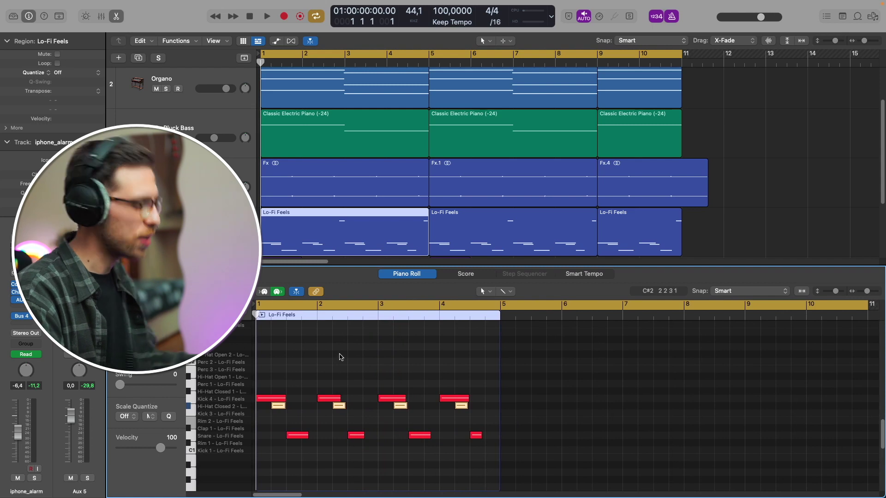
scroll(342, 365, up, 2)
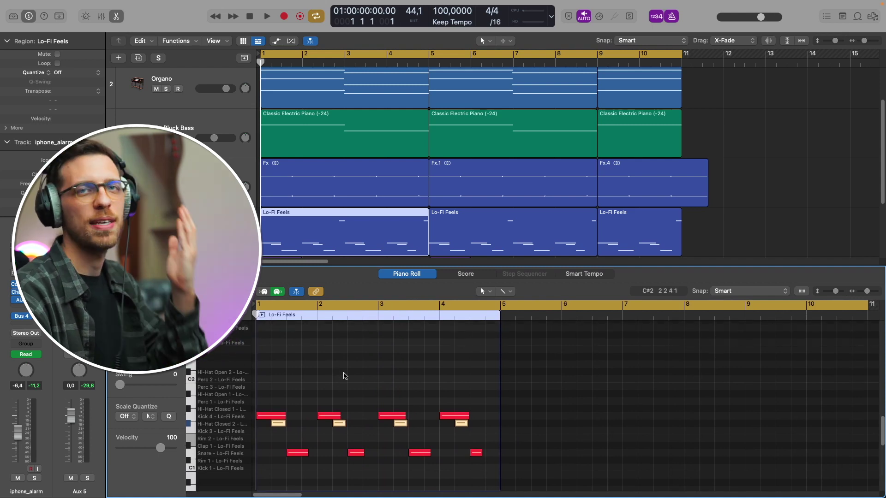
key(x)
key(x)
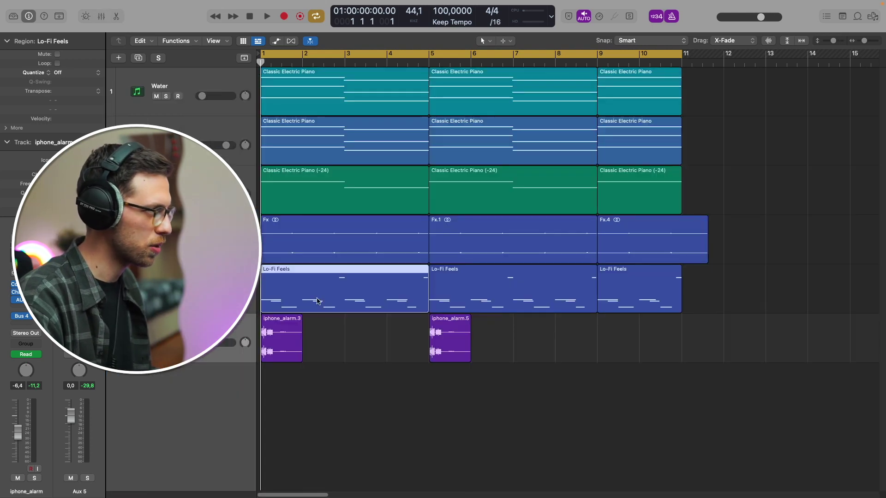
key(p)
key(p)
key(p)
scroll(362, 443, down, 9)
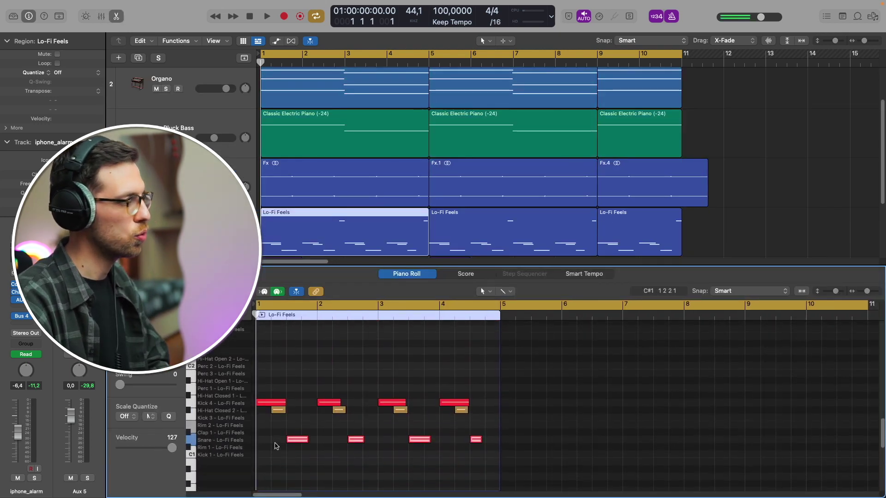
scroll(275, 446, down, 6)
scroll(443, 425, up, 10)
key(space)
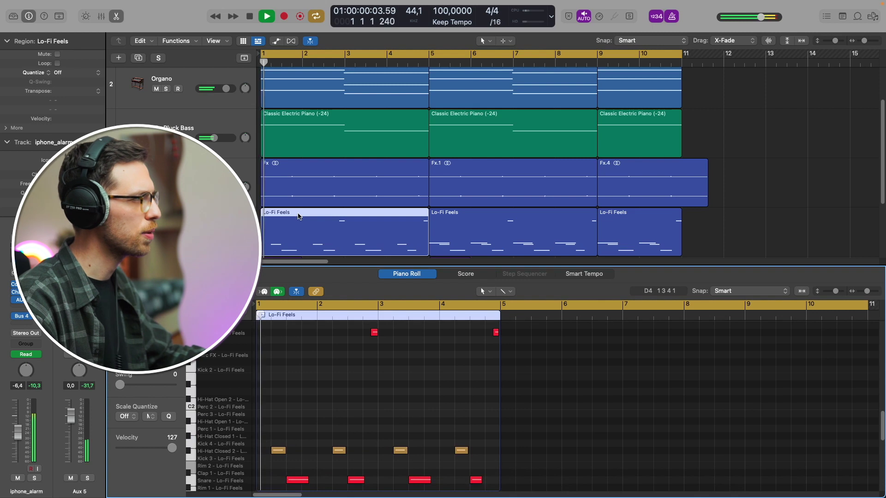
scroll(299, 216, down, 2)
scroll(331, 416, down, 3)
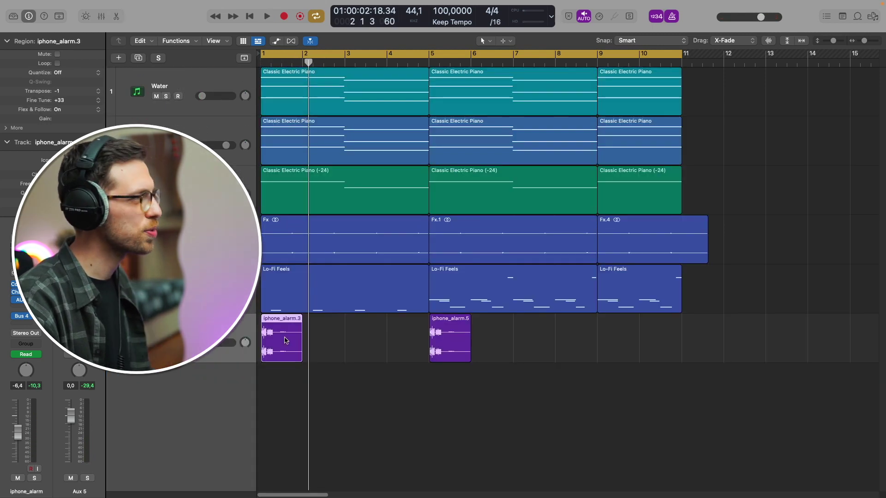
Step: Move the two iphone_alarm regions to bars 3 and 7, check their automation, and turn off cycle playback
drag(285, 341, 368, 340)
key(a)
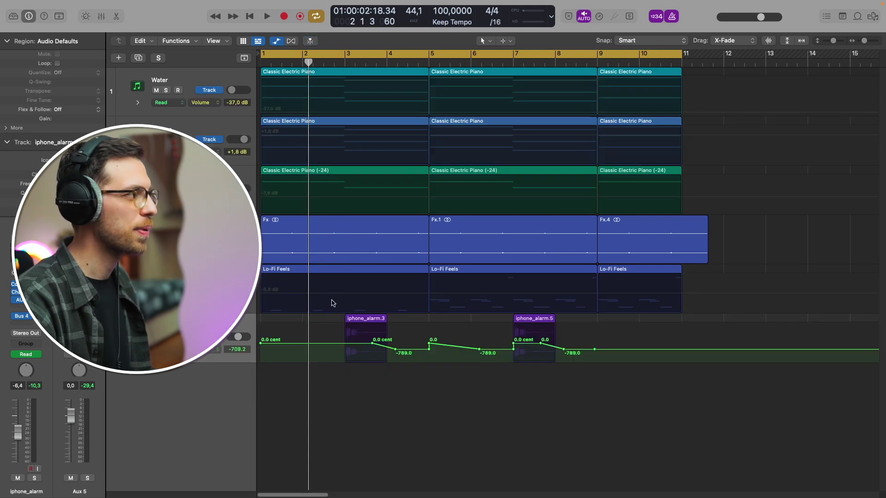
key(Return)
key(c)
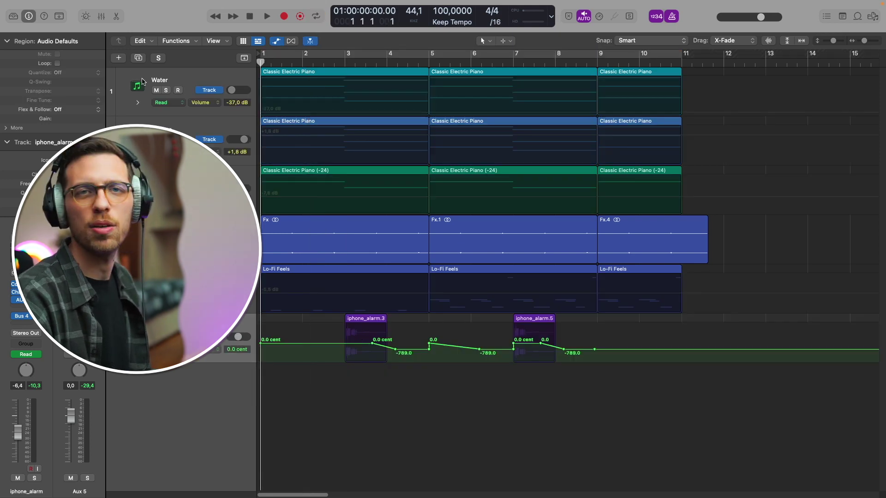
Step: Bring snare hits back into bars 3 and 4 of the first Lo-Fi Feels region and copy the alarm to bar 9
key(space)
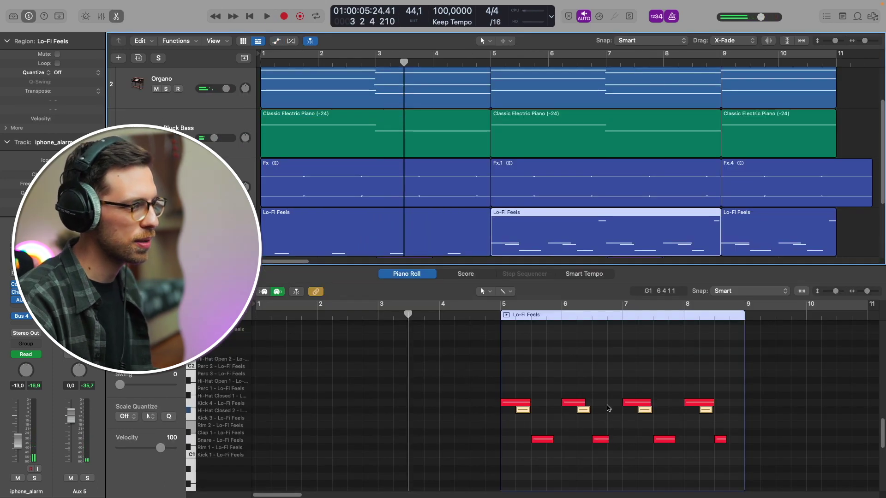
click(583, 382)
key(space)
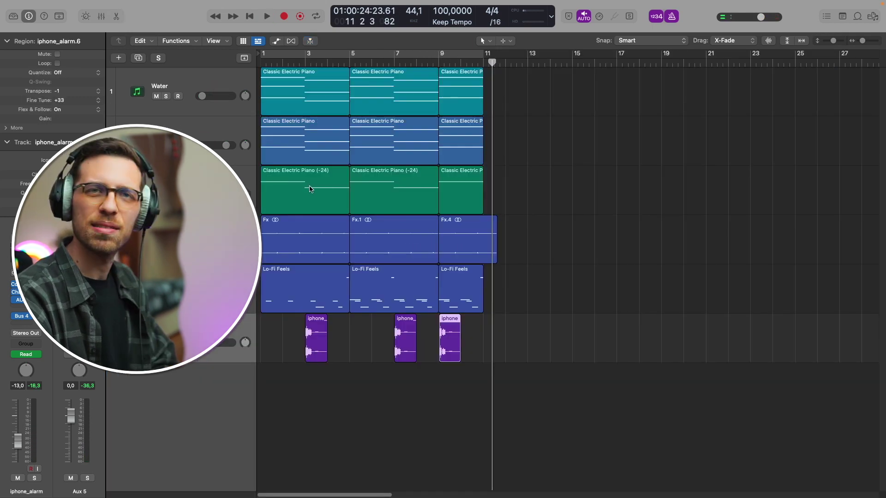
Step: Delete the 80s Pluck Bass regions and track, and add low bass notes to the Organo regions instead
key(Delete)
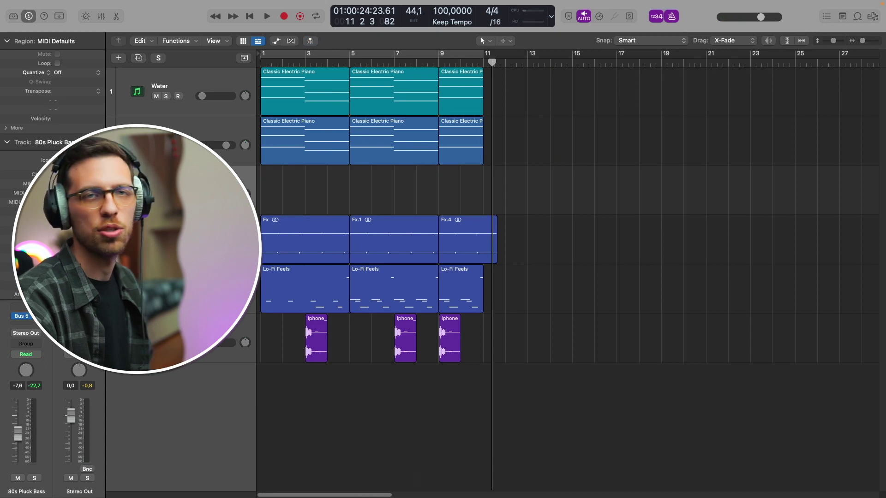
key(super+BackSpace)
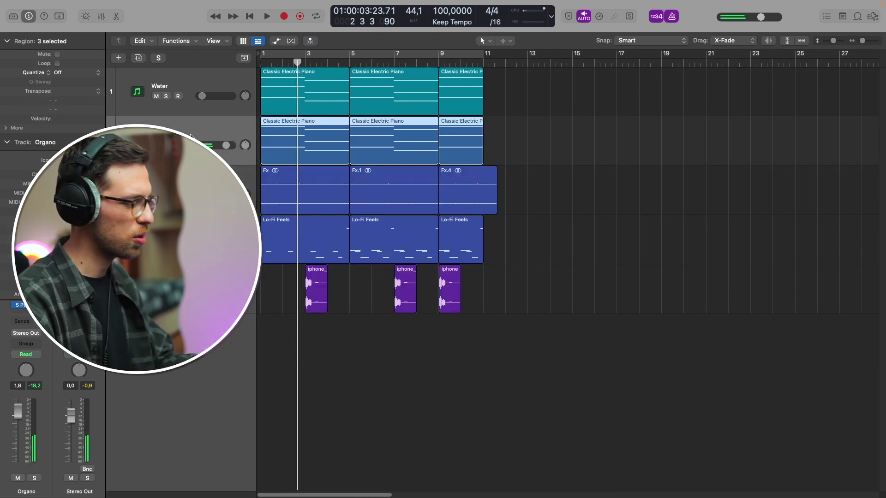
key(space)
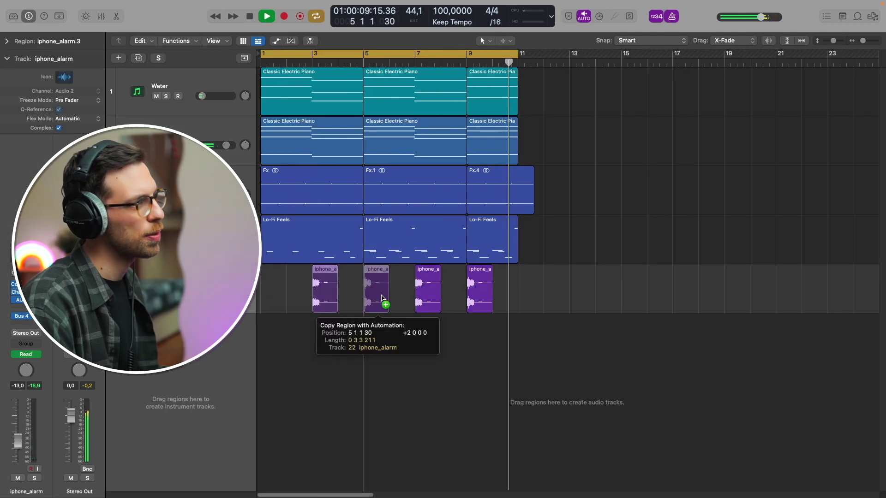
Step: Copy the bar 3 alarm region to bar 5 and dip the alarm track's volume automation to about -28 dB just before bar 3
drag(376, 299, 377, 302)
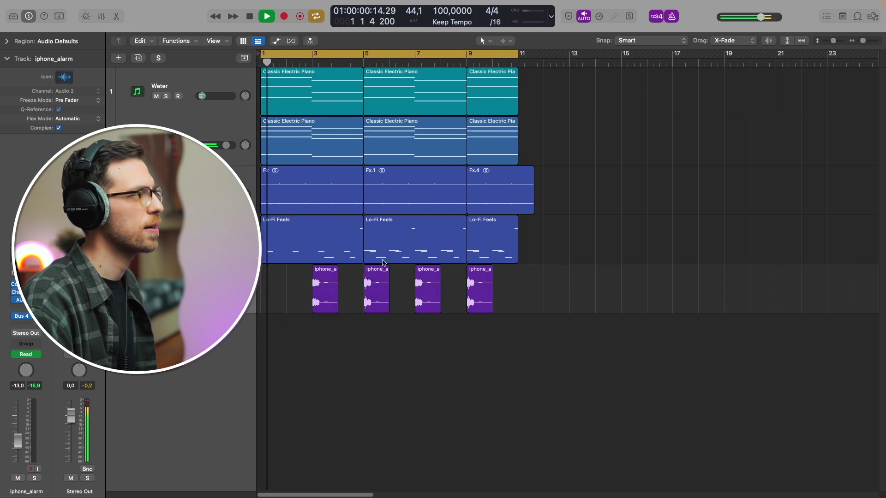
key(space)
key(a)
right_click(194, 184)
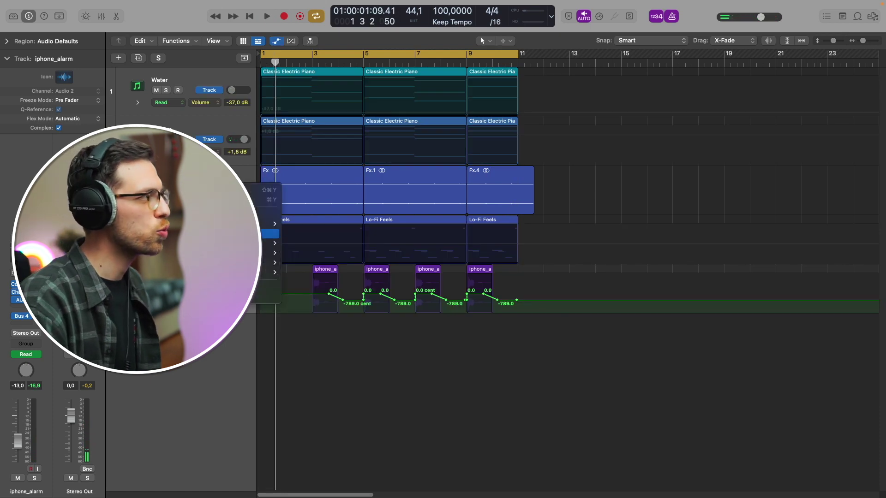
click(270, 233)
click(477, 300)
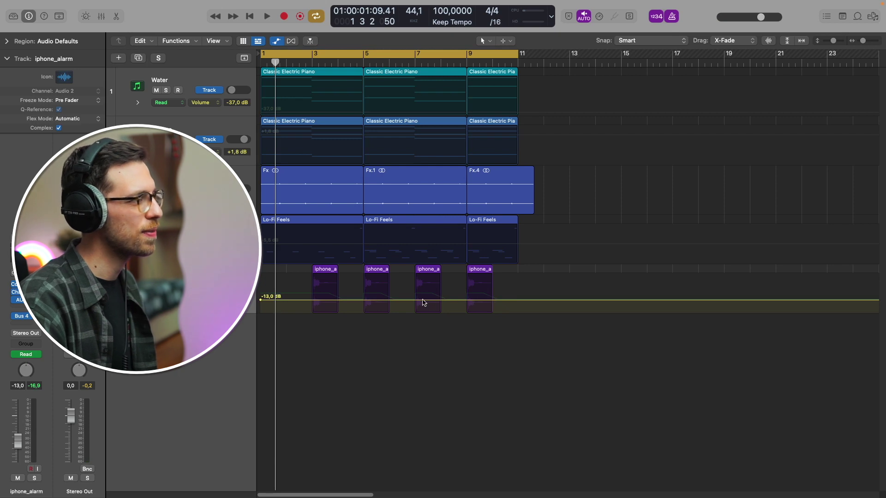
drag(309, 301, 309, 309)
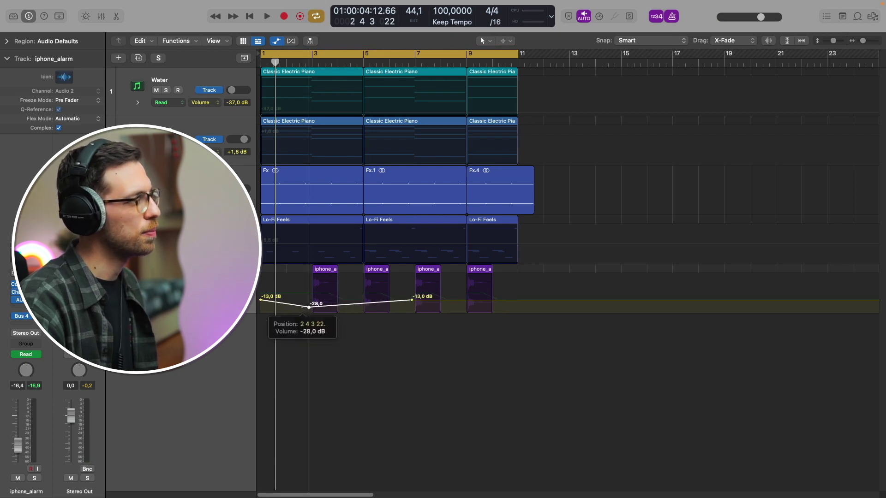
key(a)
key(space)
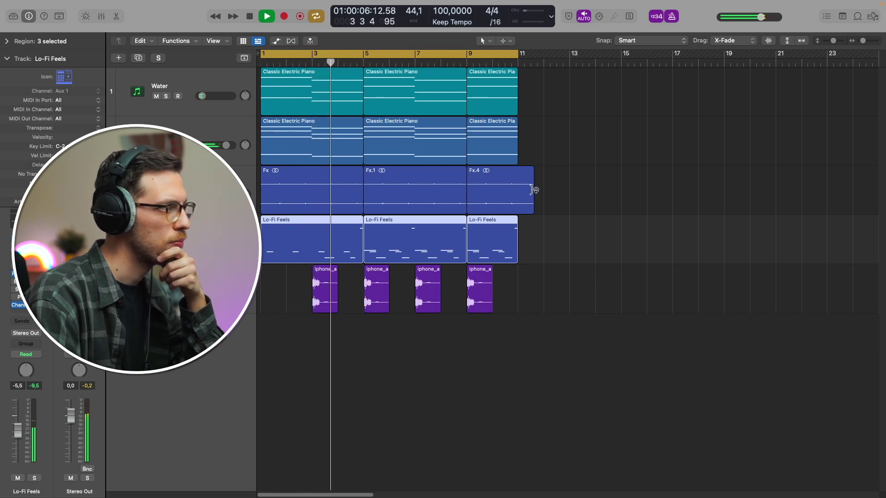
Step: Delete all regions from bar 9 onward, shorten the cycle range to end at bar 9, and play the loop
key(space)
drag(535, 318, 484, 82)
key(Delete)
drag(518, 53, 465, 54)
key(space)
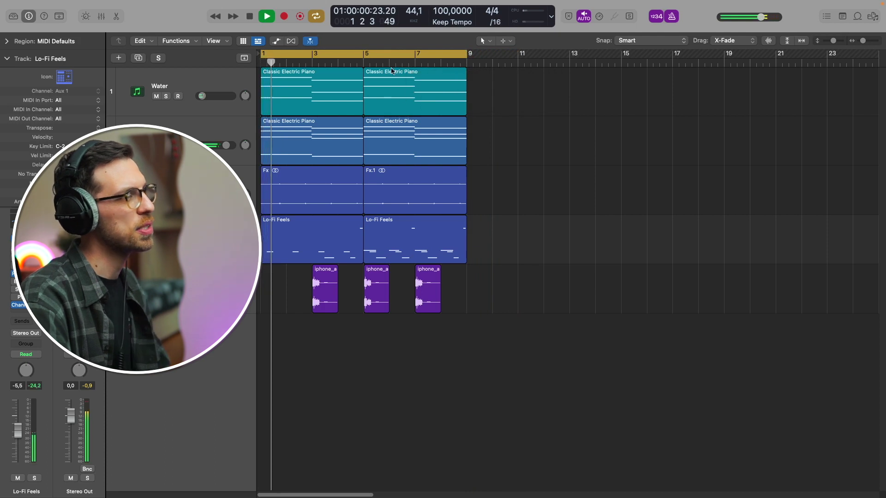